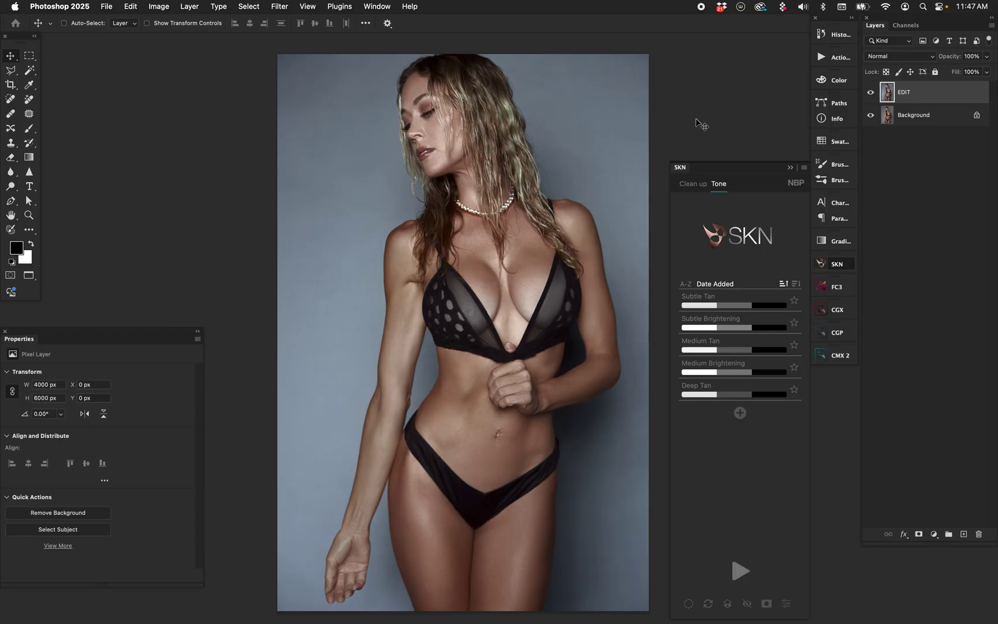
Look through the SKN Clean up presets, return to the Tone presets, and try out a skin selection before deselecting it
{"action": "left_click", "coordinate": [692, 184]}
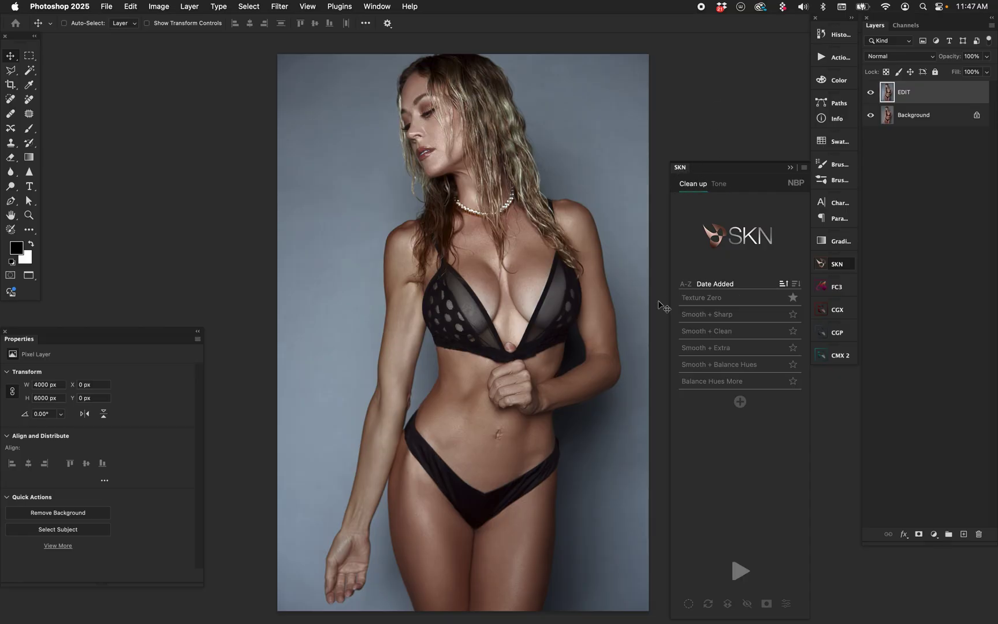
{"action": "left_click", "coordinate": [718, 185]}
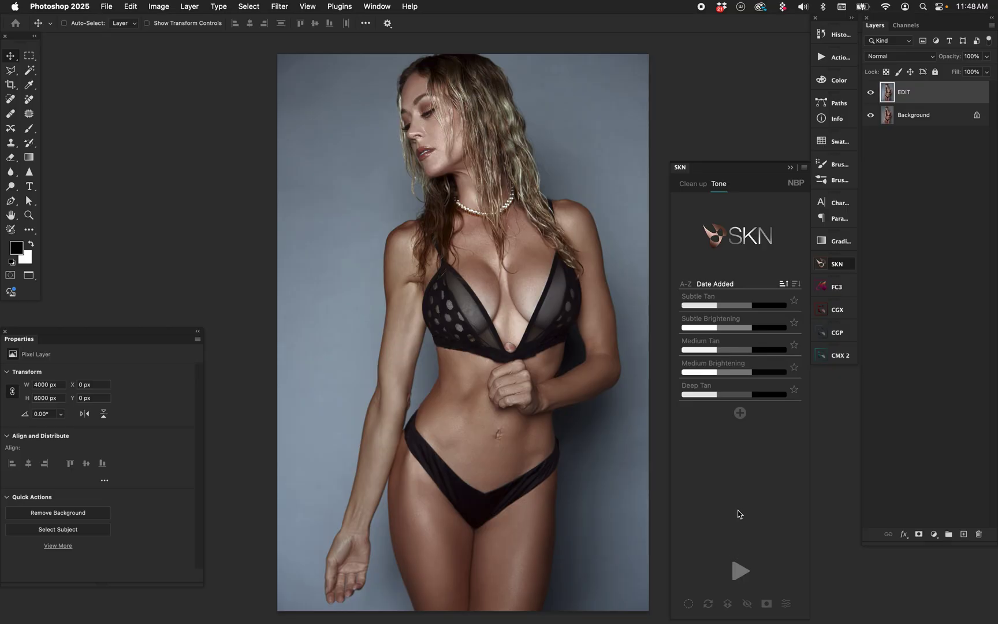
{"action": "left_click", "coordinate": [689, 603]}
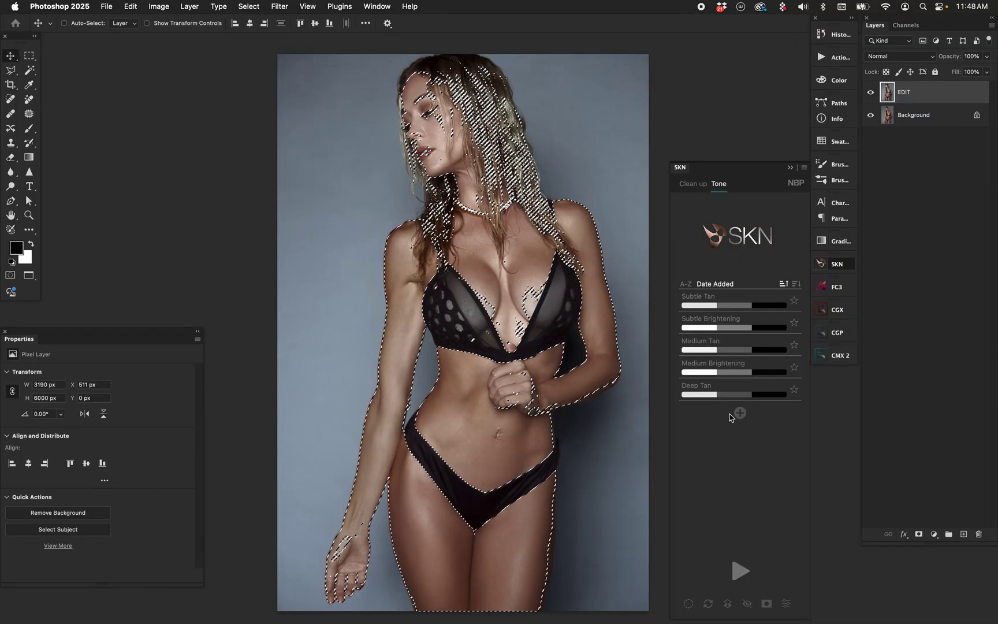
{"action": "key", "text": "super+d"}
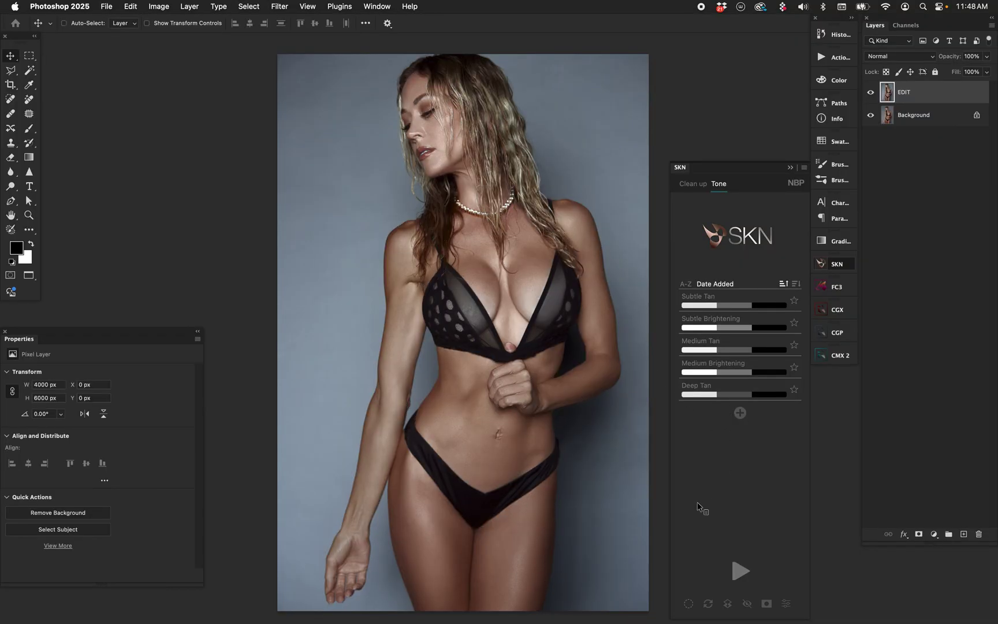
Set the Fuzziness of the SKN skin selection preferences to loose and return to the Tone presets
{"action": "left_click", "coordinate": [693, 605]}
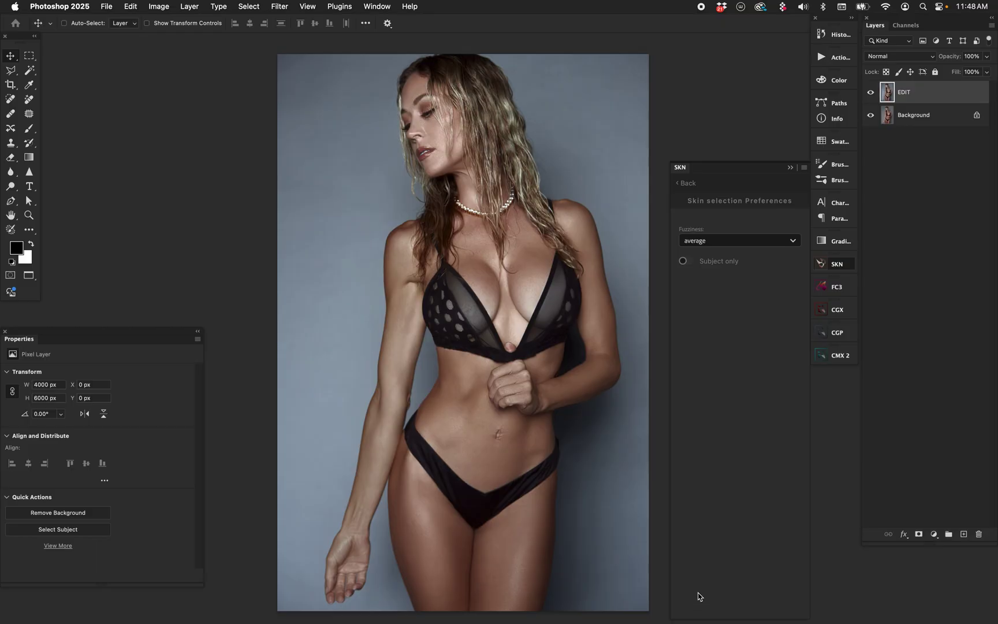
{"action": "left_click", "coordinate": [713, 250]}
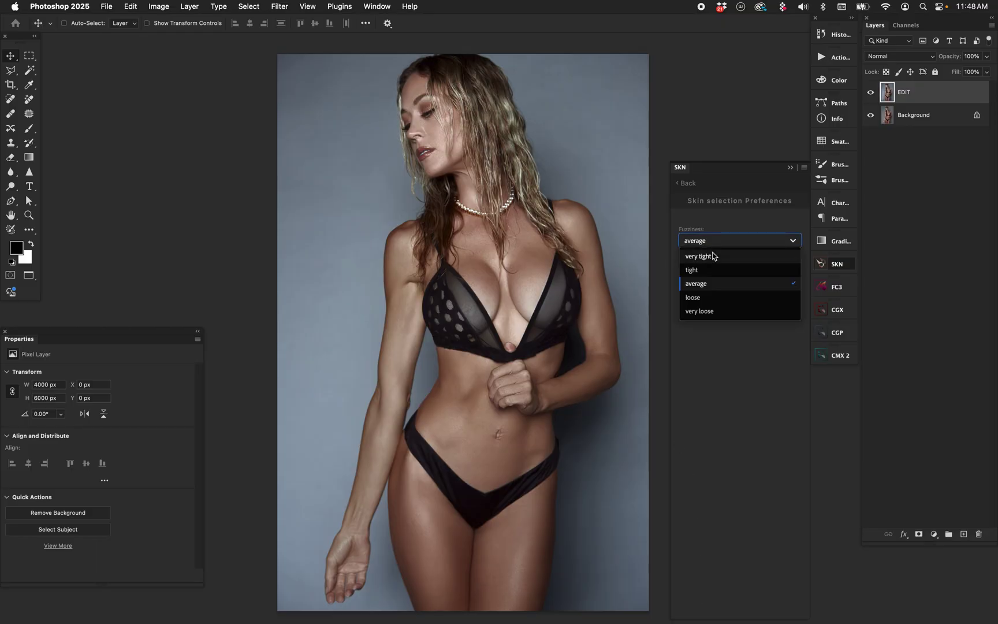
{"action": "left_click", "coordinate": [709, 298]}
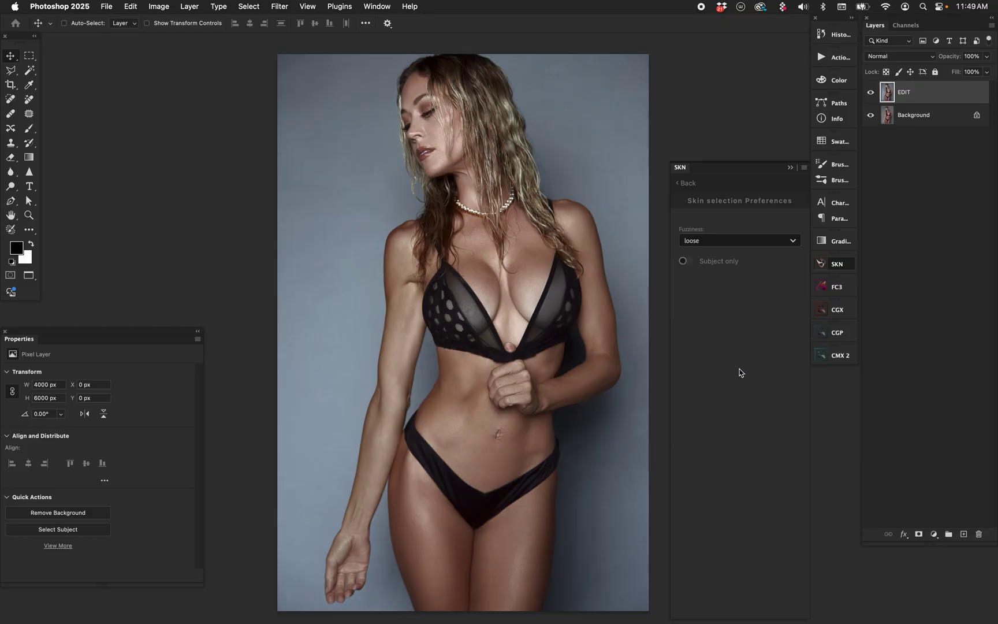
{"action": "left_click", "coordinate": [686, 183]}
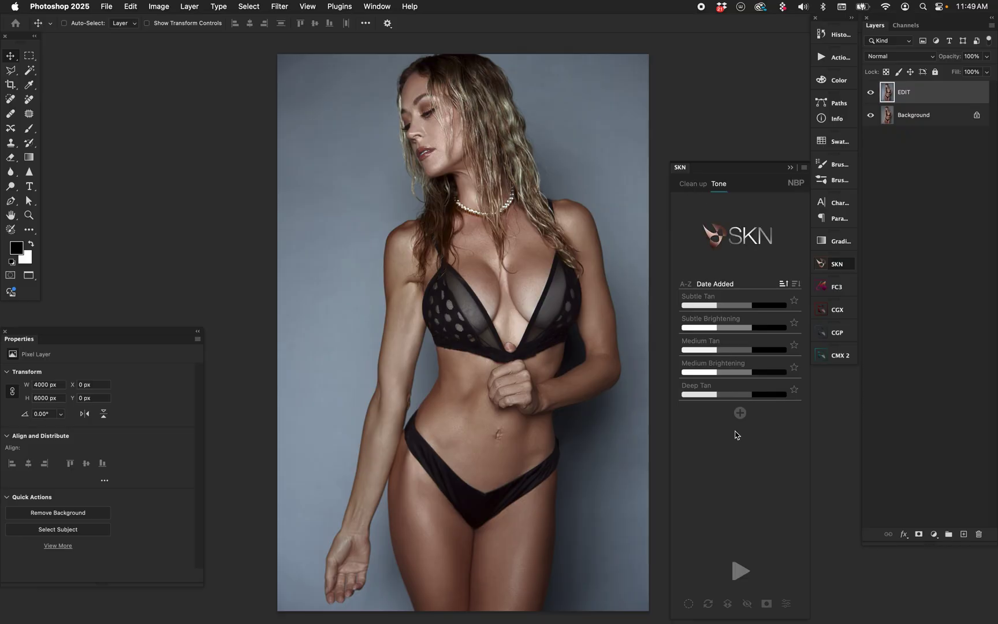
Run SKN Tone on the EDIT layer to generate a skin-masked toning group, and preview its mask
{"action": "left_click", "coordinate": [738, 575]}
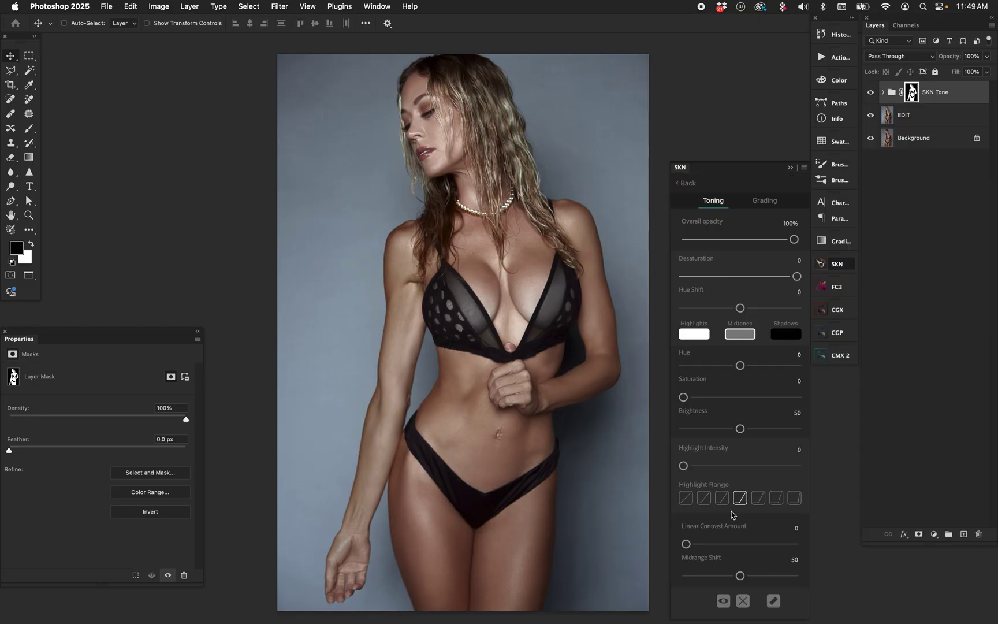
{"action": "left_click", "coordinate": [722, 602]}
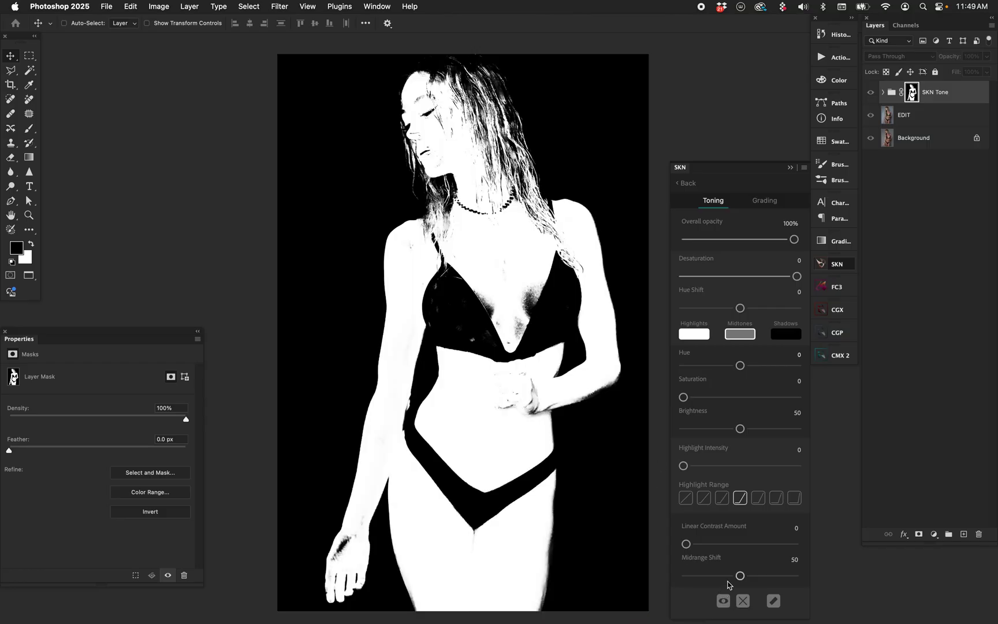
{"action": "left_click", "coordinate": [723, 601]}
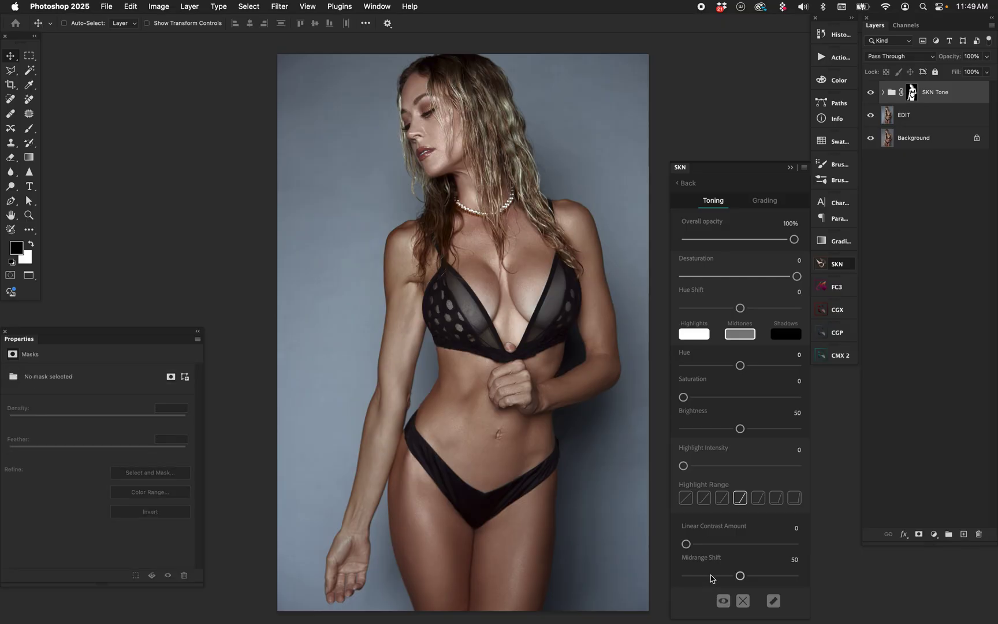
Paint the grey patches on the chest white in the SKN Tone mask with a small brush, and restore the normal image view
{"action": "left_click", "coordinate": [722, 601]}
{"action": "key", "text": "b"}
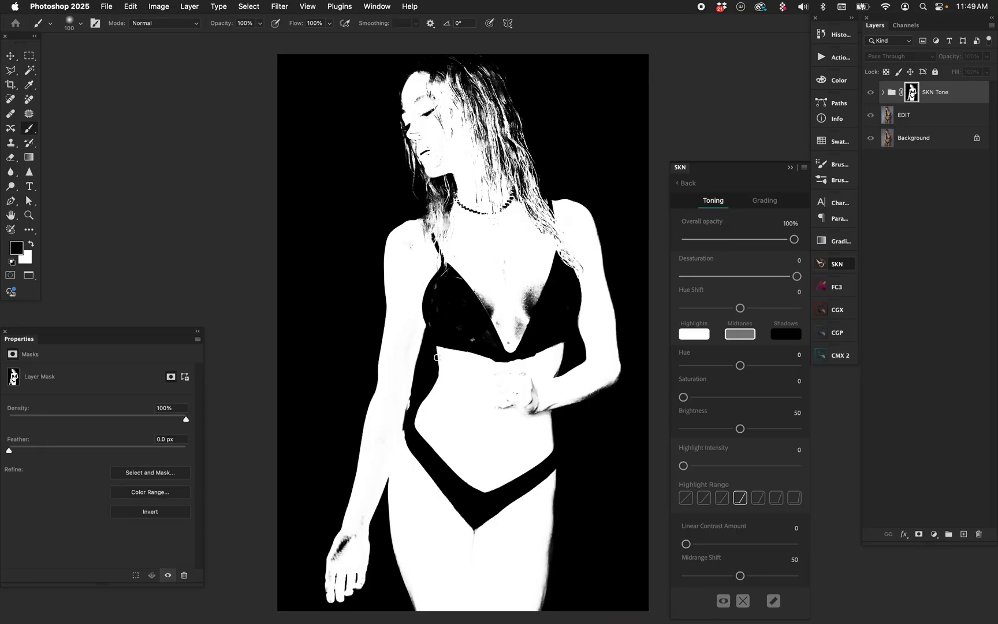
{"action": "key", "text": "shift+bracketright"}
{"action": "key", "text": "x"}
{"action": "key", "text": "bracketleft"}
{"action": "mouse_move", "coordinate": [530, 298]}
{"action": "left_mouse_down"}
{"action": "mouse_move", "coordinate": [534, 285]}
{"action": "mouse_move", "coordinate": [527, 311]}
{"action": "mouse_move", "coordinate": [542, 267]}
{"action": "mouse_move", "coordinate": [510, 334]}
{"action": "mouse_move", "coordinate": [537, 287]}
{"action": "mouse_move", "coordinate": [518, 315]}
{"action": "mouse_move", "coordinate": [490, 295]}
{"action": "mouse_move", "coordinate": [499, 321]}
{"action": "mouse_move", "coordinate": [473, 284]}
{"action": "mouse_move", "coordinate": [501, 312]}
{"action": "mouse_move", "coordinate": [509, 342]}
{"action": "left_mouse_up"}
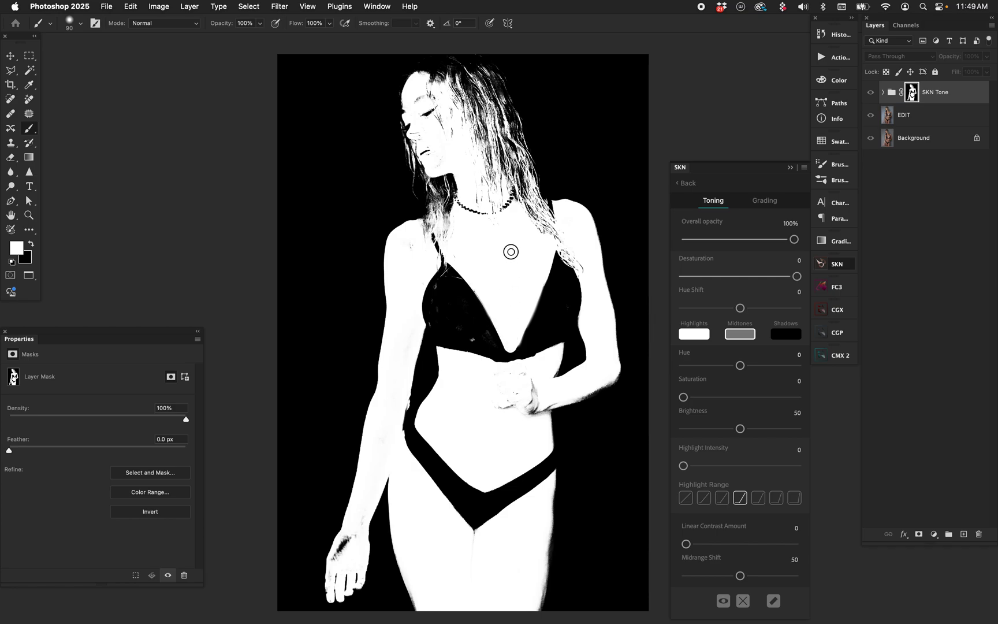
{"action": "left_click", "coordinate": [724, 599]}
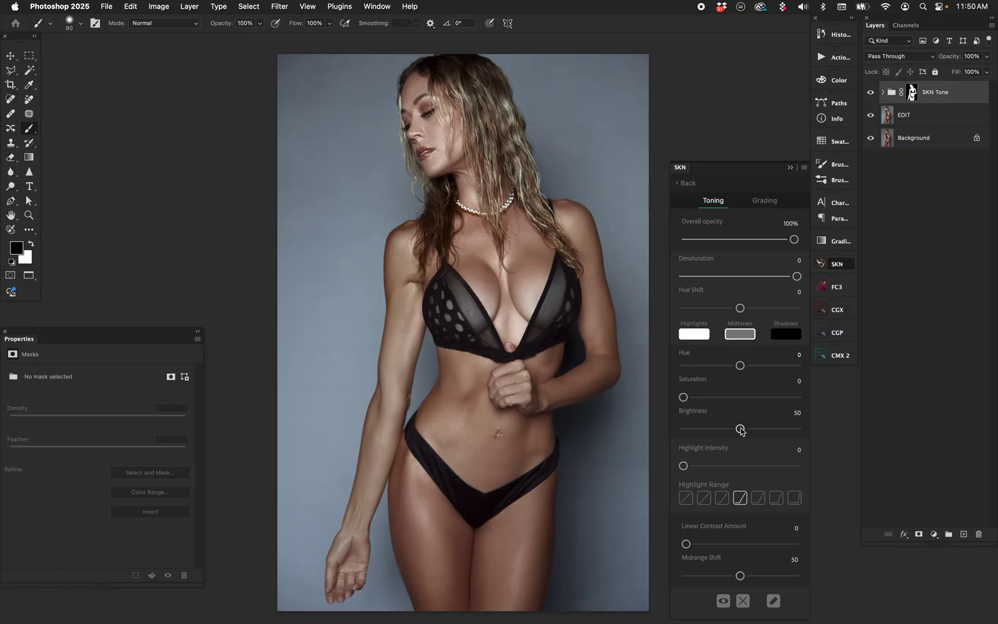
Try a midtone brightness of 37 and a hue shift of -25, then return the hue shift to 0
{"action": "left_click_drag", "start_coordinate": [740, 430], "coordinate": [711, 429]}
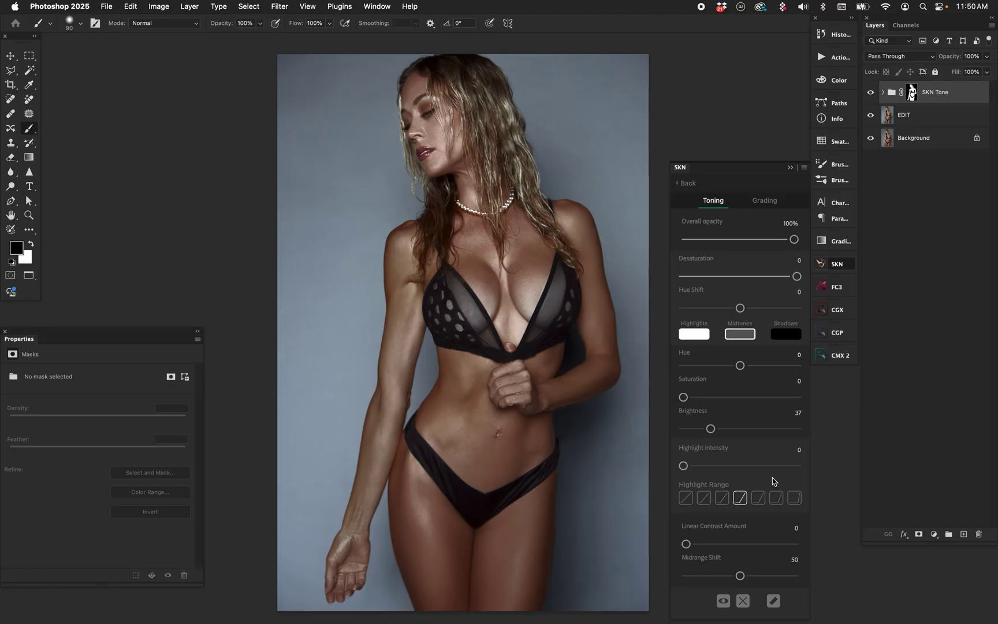
{"action": "left_click_drag", "start_coordinate": [740, 308], "coordinate": [692, 307]}
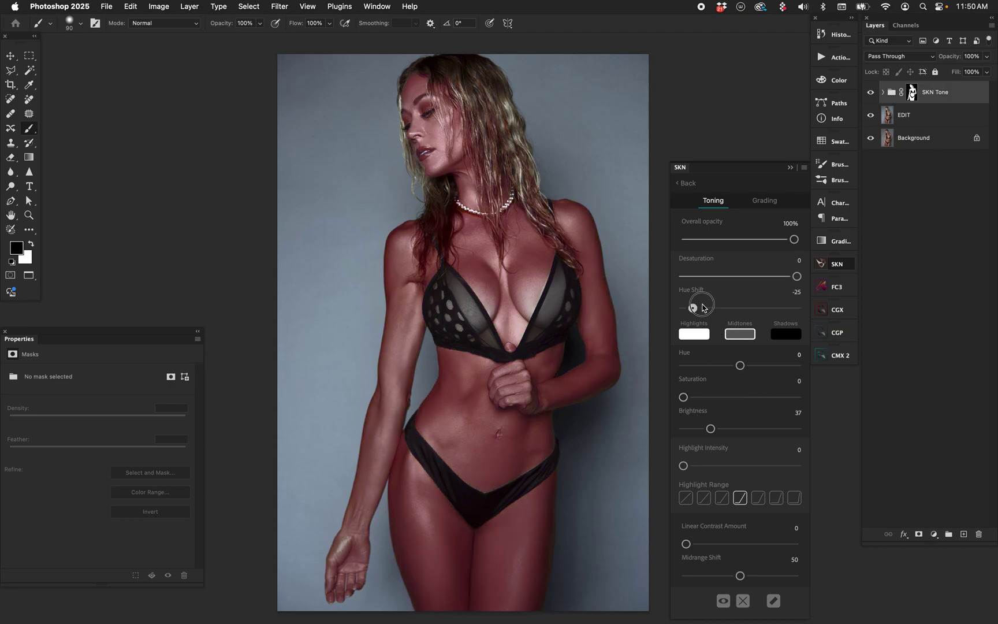
{"action": "left_click_drag", "start_coordinate": [693, 307], "coordinate": [748, 310]}
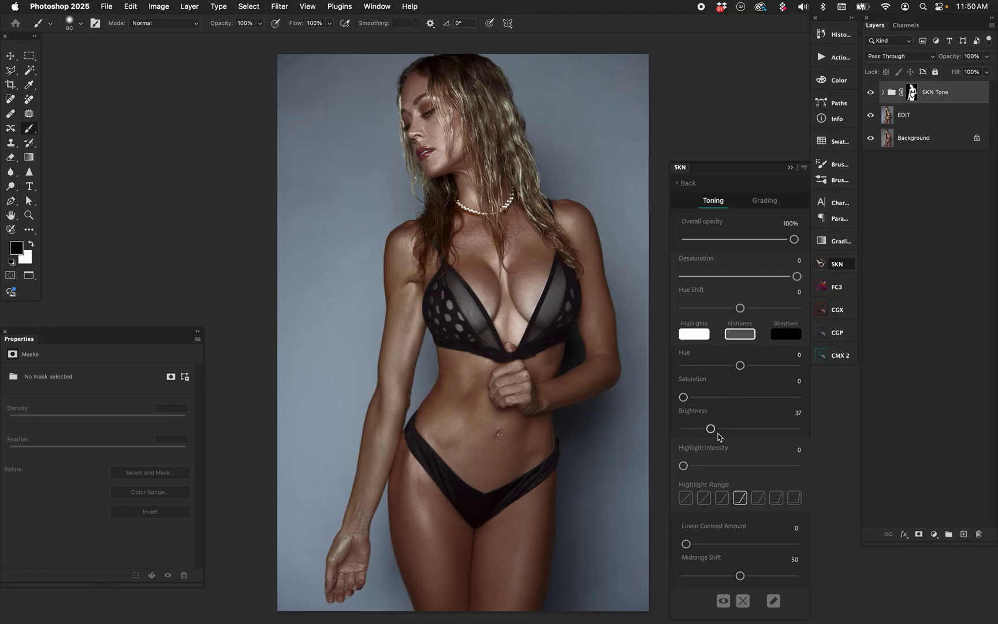
Set the skin toning brightness to 77 for the highlights and 42 for the midtones
{"action": "mouse_move", "coordinate": [710, 428]}
{"action": "left_mouse_down"}
{"action": "mouse_move", "coordinate": [793, 430]}
{"action": "mouse_move", "coordinate": [722, 428]}
{"action": "left_mouse_up"}
{"action": "left_click", "coordinate": [703, 341]}
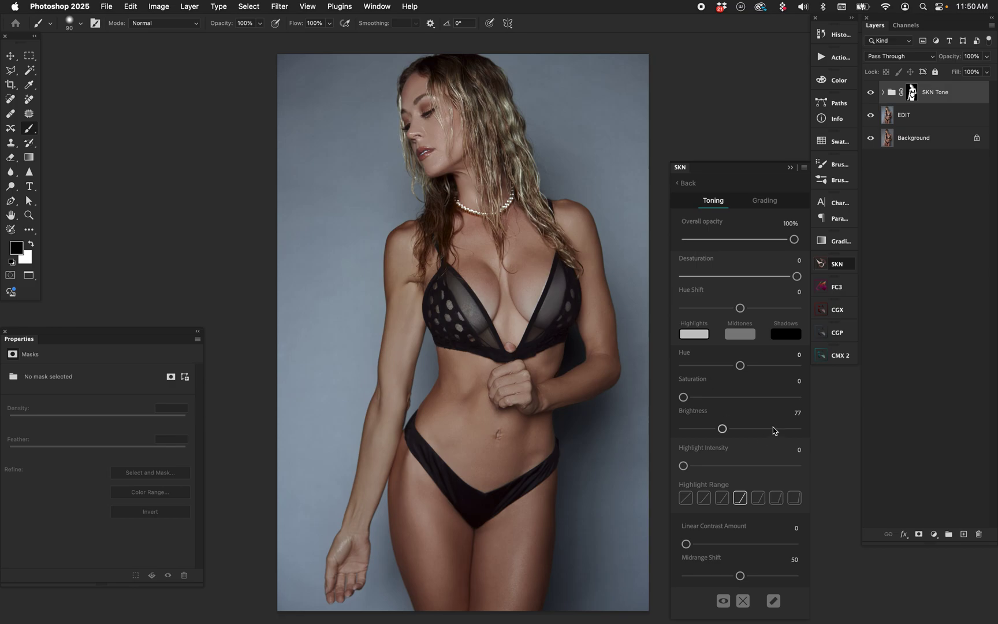
{"action": "double_click", "coordinate": [723, 428]}
{"action": "left_click_drag", "start_coordinate": [739, 428], "coordinate": [722, 429]}
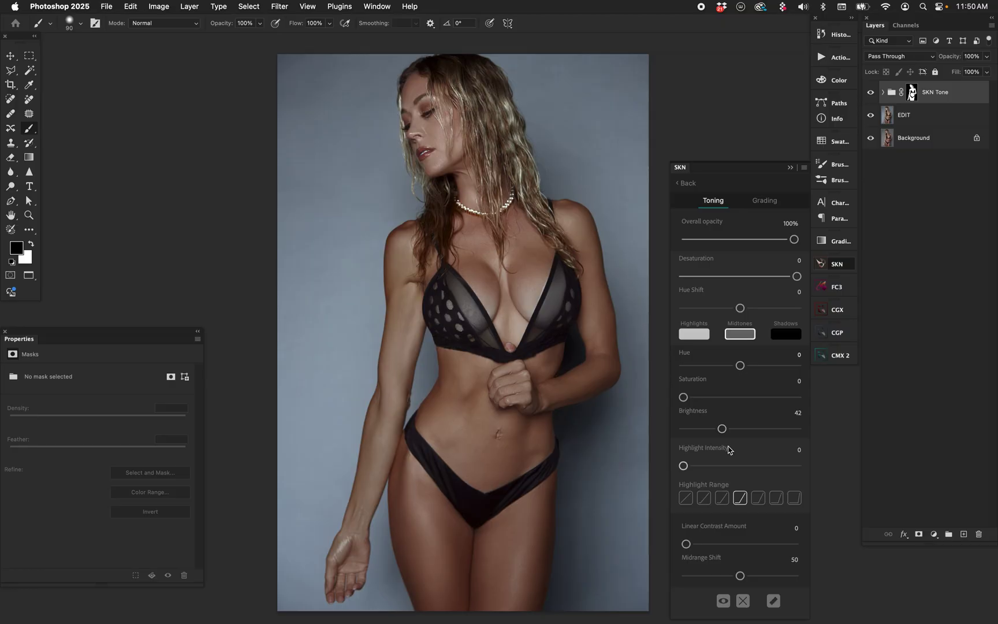
Set the skin desaturation to -10 and the highlight intensity to 82 using the fourth highlight range curve
{"action": "left_click_drag", "start_coordinate": [797, 276], "coordinate": [786, 276]}
{"action": "left_click_drag", "start_coordinate": [683, 465], "coordinate": [726, 466]}
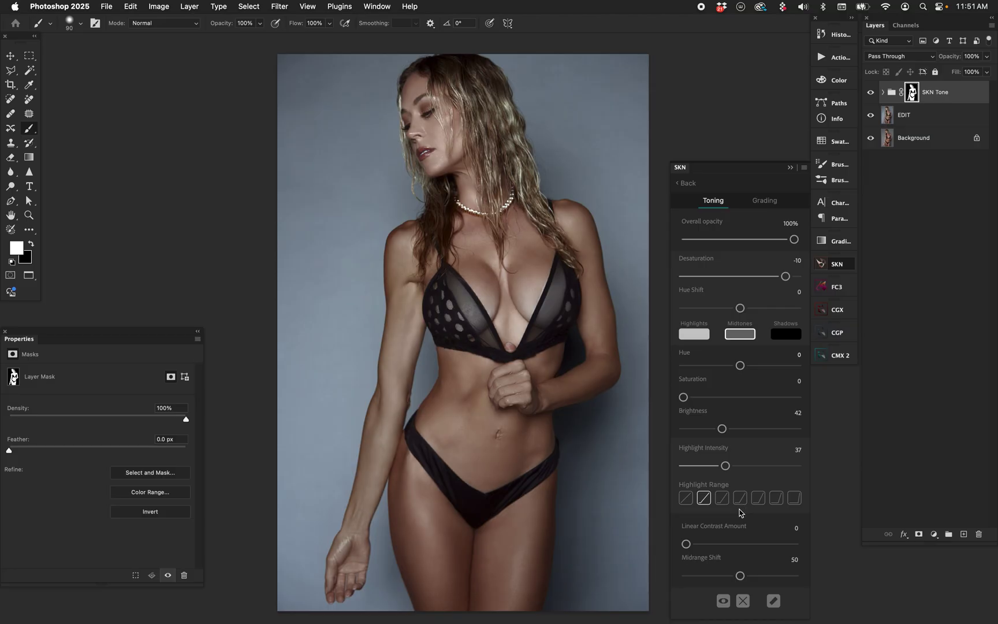
{"action": "left_click", "coordinate": [740, 500]}
{"action": "left_click_drag", "start_coordinate": [725, 466], "coordinate": [776, 466]}
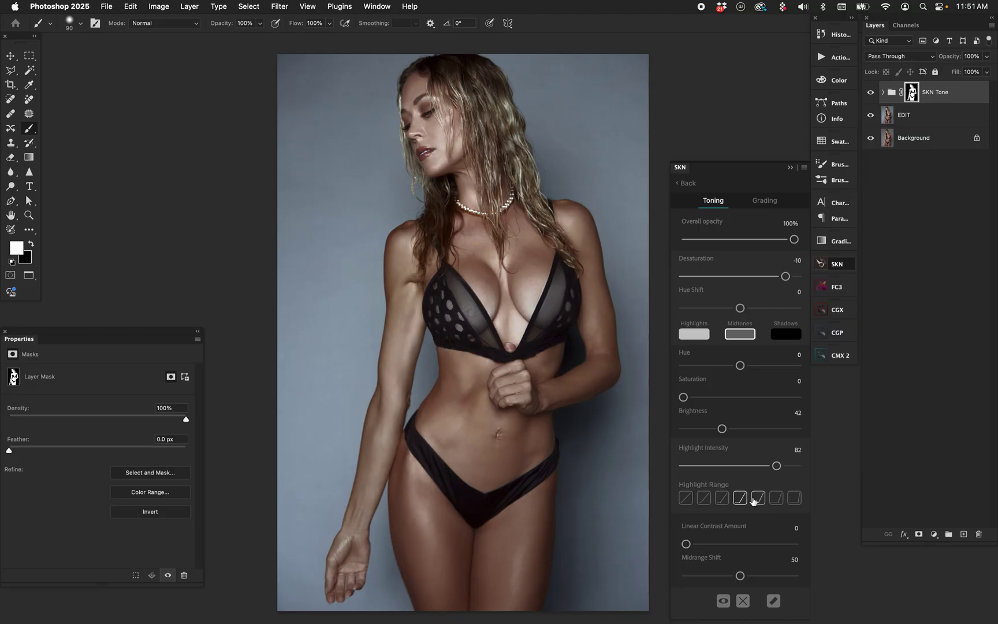
Compare other highlight range curves, return to the fourth one, and set the highlight intensity to 61
{"action": "left_click", "coordinate": [704, 499]}
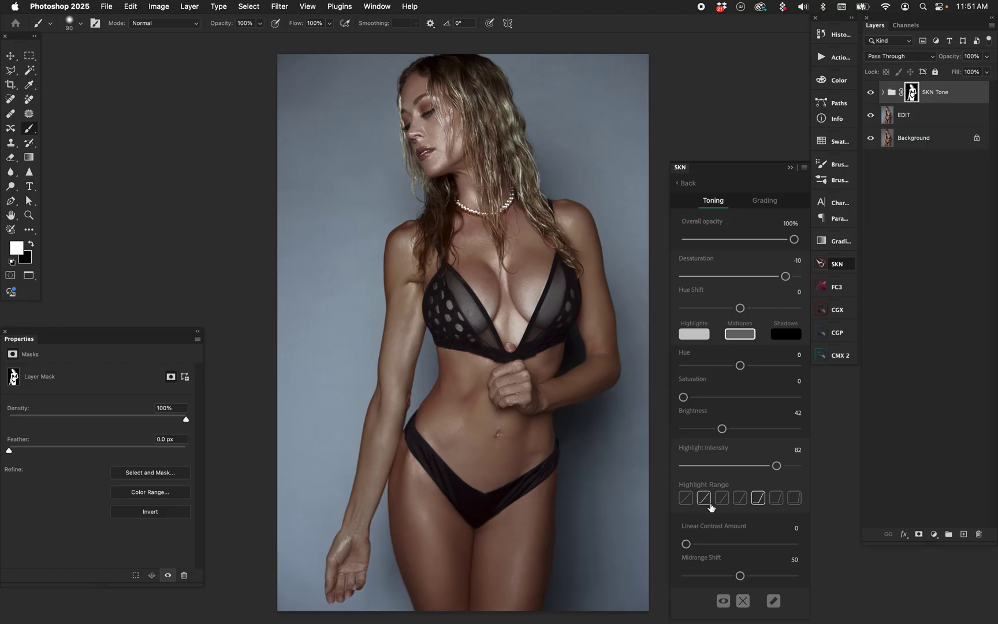
{"action": "left_click", "coordinate": [758, 501]}
{"action": "left_click", "coordinate": [746, 500]}
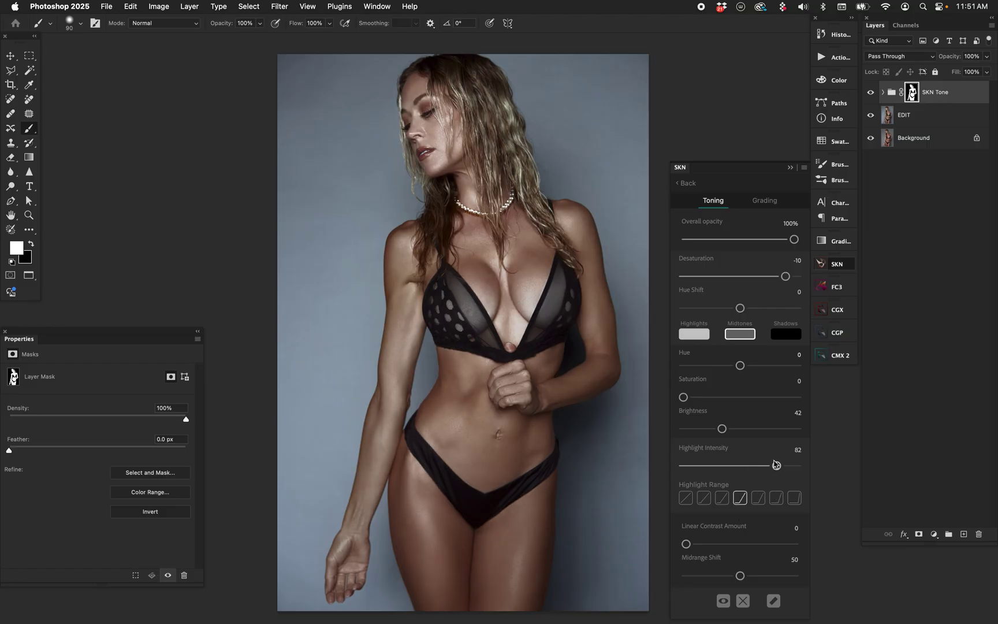
{"action": "left_click_drag", "start_coordinate": [777, 465], "coordinate": [752, 465]}
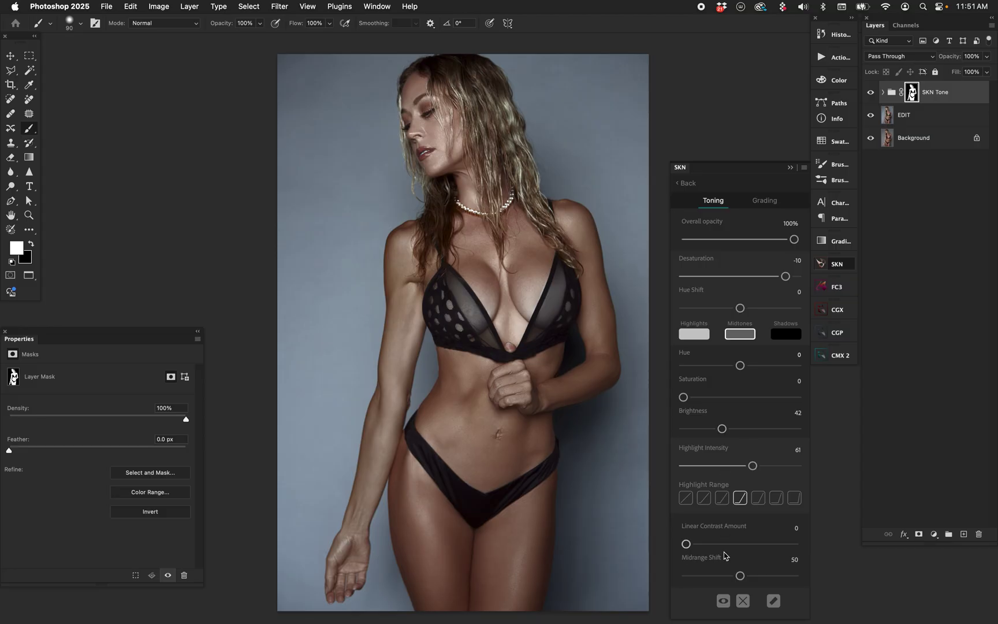
Refine the skin toning with a linear contrast amount of 34, desaturation of -14 and highlight intensity of 18
{"action": "left_click_drag", "start_coordinate": [689, 544], "coordinate": [764, 543]}
{"action": "left_click_drag", "start_coordinate": [757, 543], "coordinate": [722, 544]}
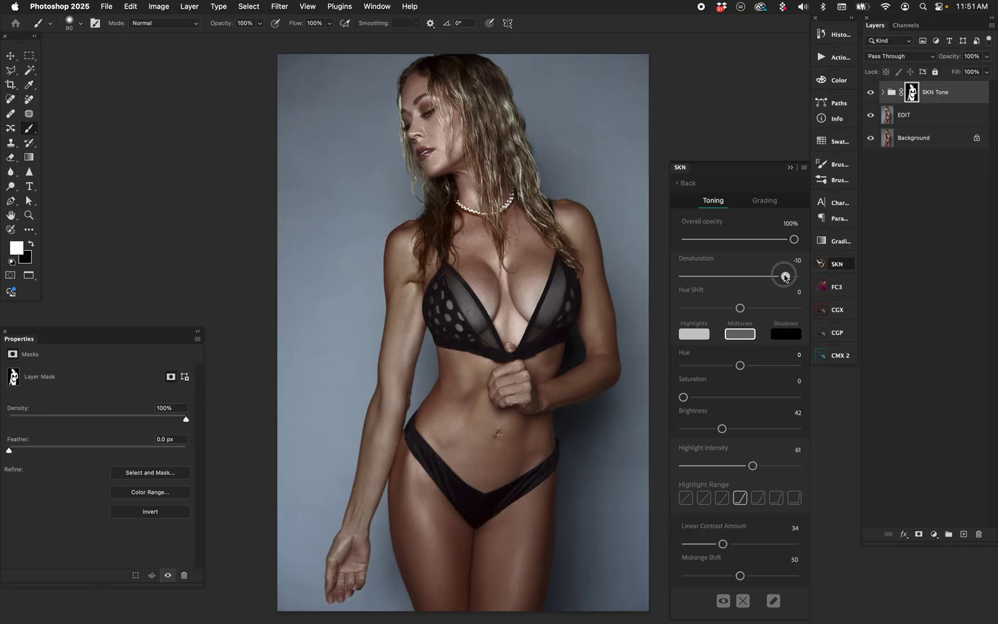
{"action": "left_click_drag", "start_coordinate": [784, 277], "coordinate": [781, 276]}
{"action": "left_click_drag", "start_coordinate": [752, 465], "coordinate": [704, 470]}
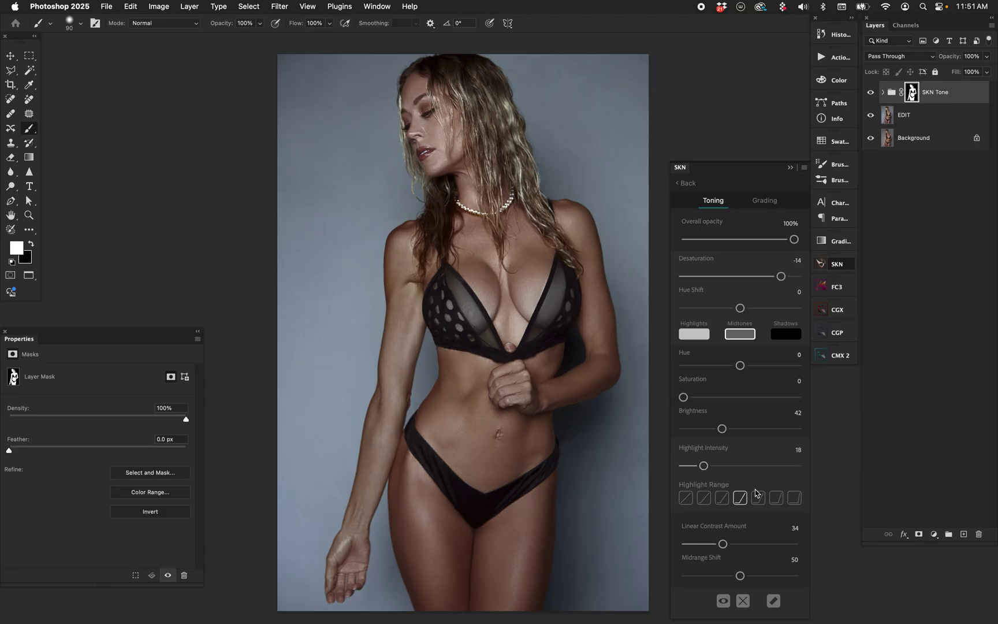
Try several gradient presets as the secondary grade for the skin, ending on the dark red-brown one
{"action": "left_click", "coordinate": [766, 201]}
{"action": "left_click", "coordinate": [687, 269]}
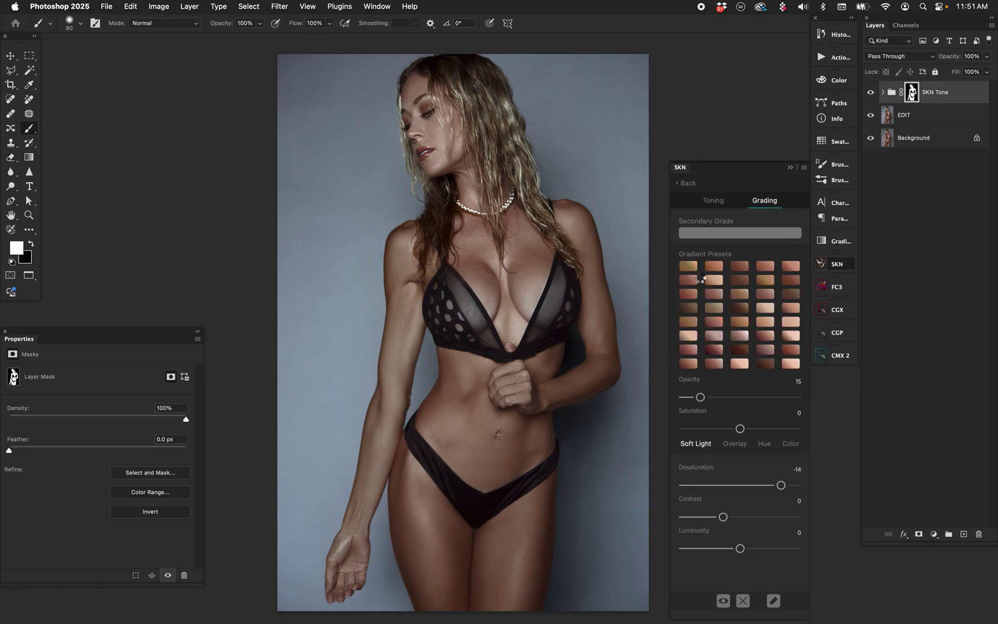
{"action": "left_click", "coordinate": [716, 279]}
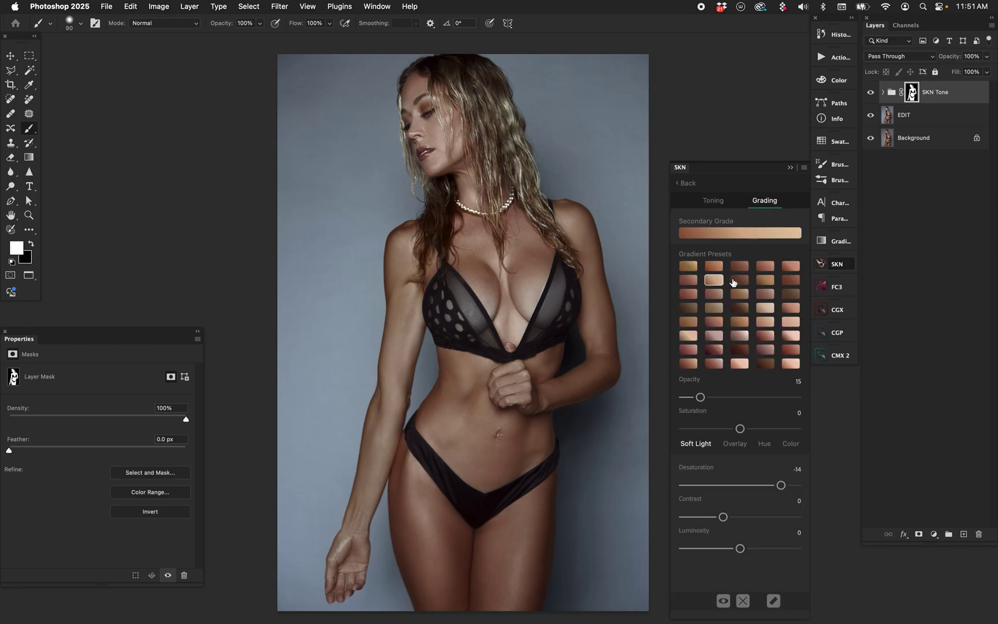
{"action": "left_click", "coordinate": [740, 280]}
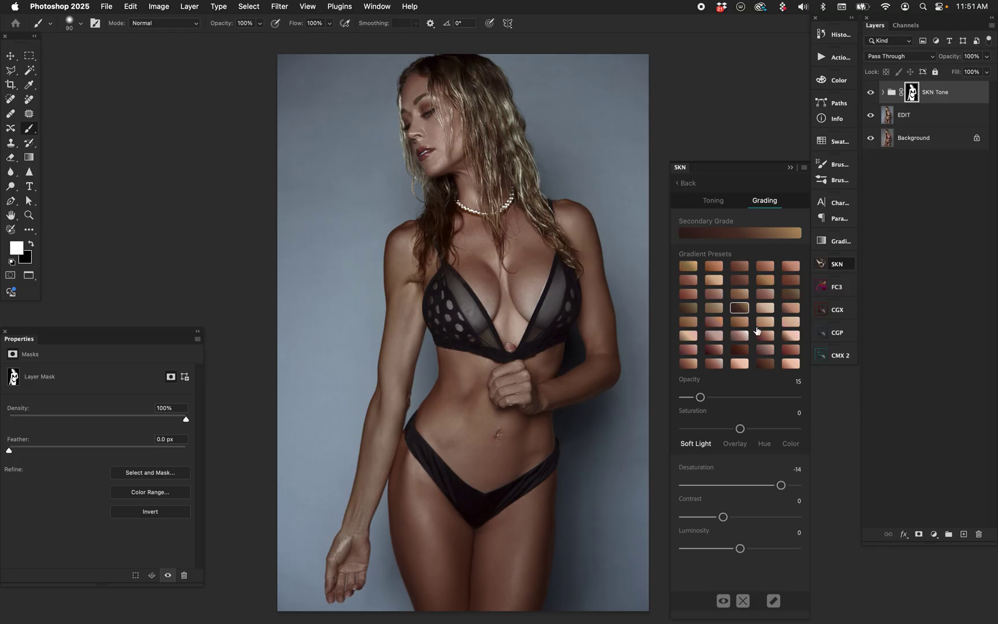
{"action": "left_click", "coordinate": [742, 349]}
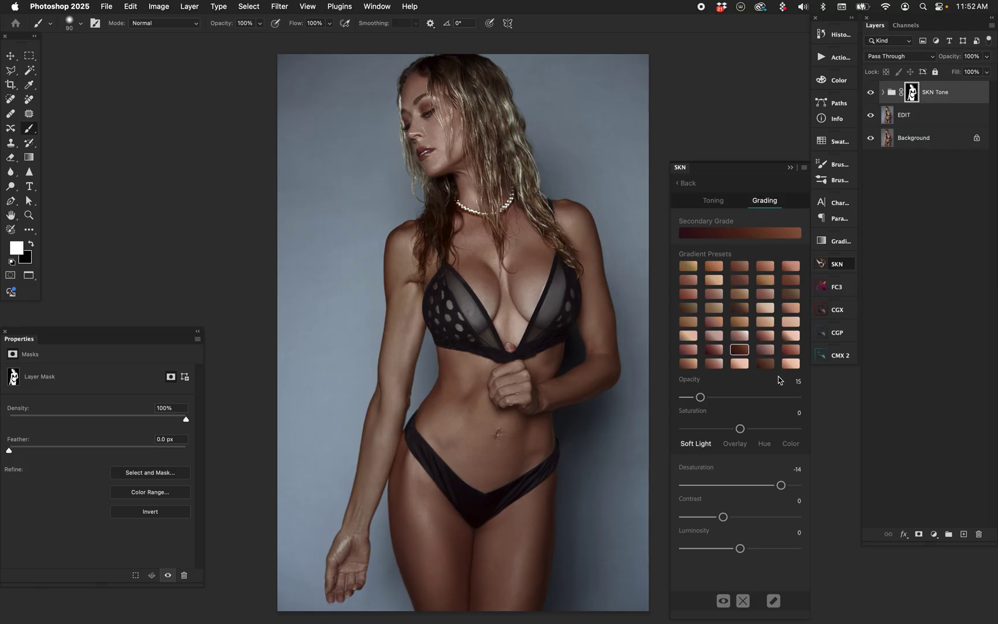
Set the secondary grade's opacity to 38 and saturation to -55, and apply the first, golden-brown gradient preset
{"action": "left_click", "coordinate": [726, 397]}
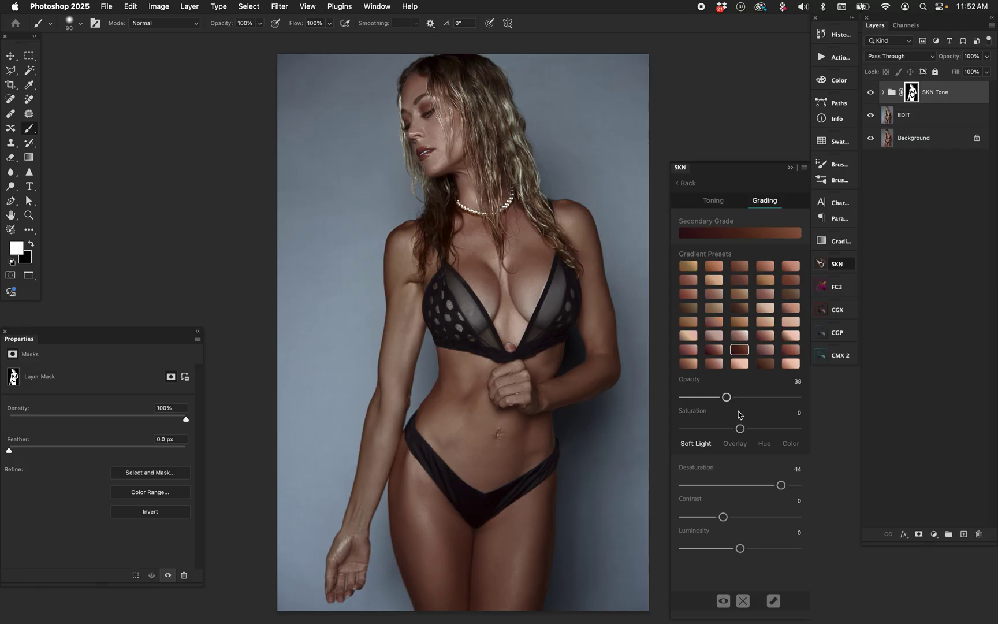
{"action": "left_click", "coordinate": [709, 429]}
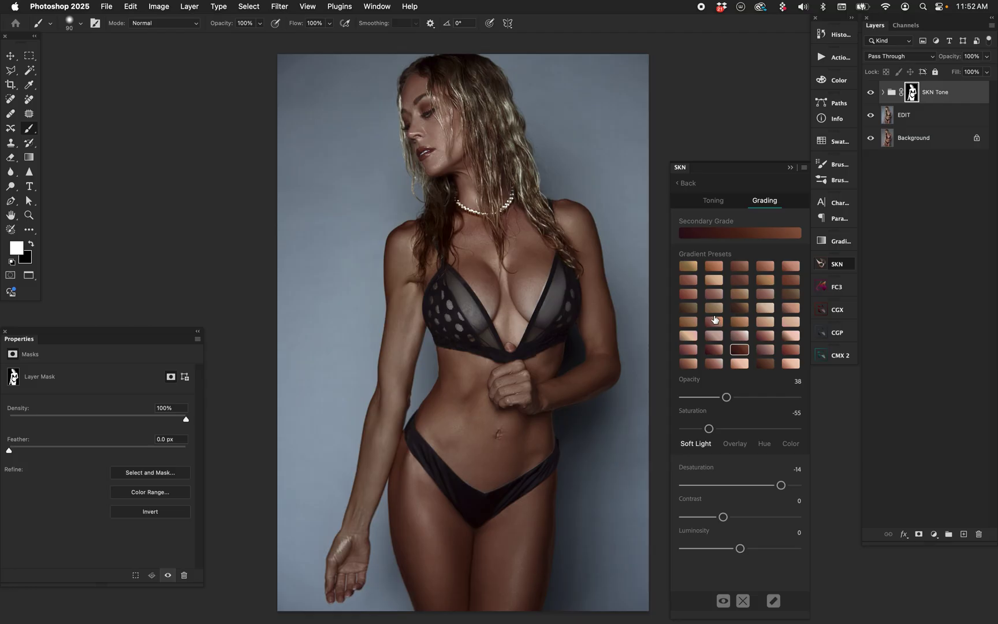
{"action": "left_click", "coordinate": [690, 267]}
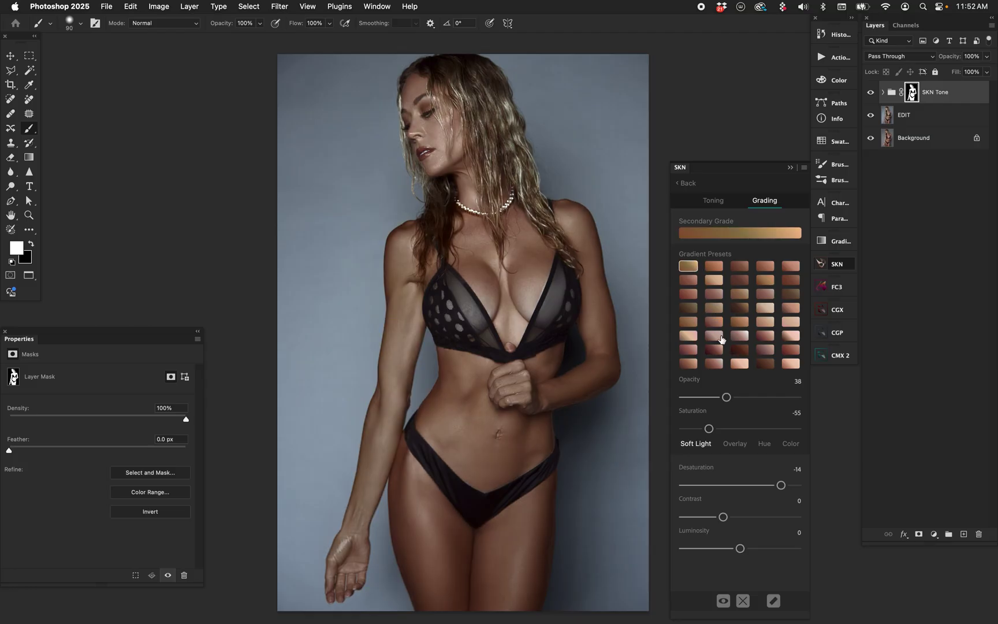
Compare the grade's blend modes, keep Soft Light, set contrast to 22 and luminosity to 10, and check the skin before and after
{"action": "left_click", "coordinate": [729, 445]}
{"action": "left_click", "coordinate": [762, 446]}
{"action": "left_click", "coordinate": [792, 451]}
{"action": "left_click", "coordinate": [700, 448]}
{"action": "left_click_drag", "start_coordinate": [723, 516], "coordinate": [751, 550]}
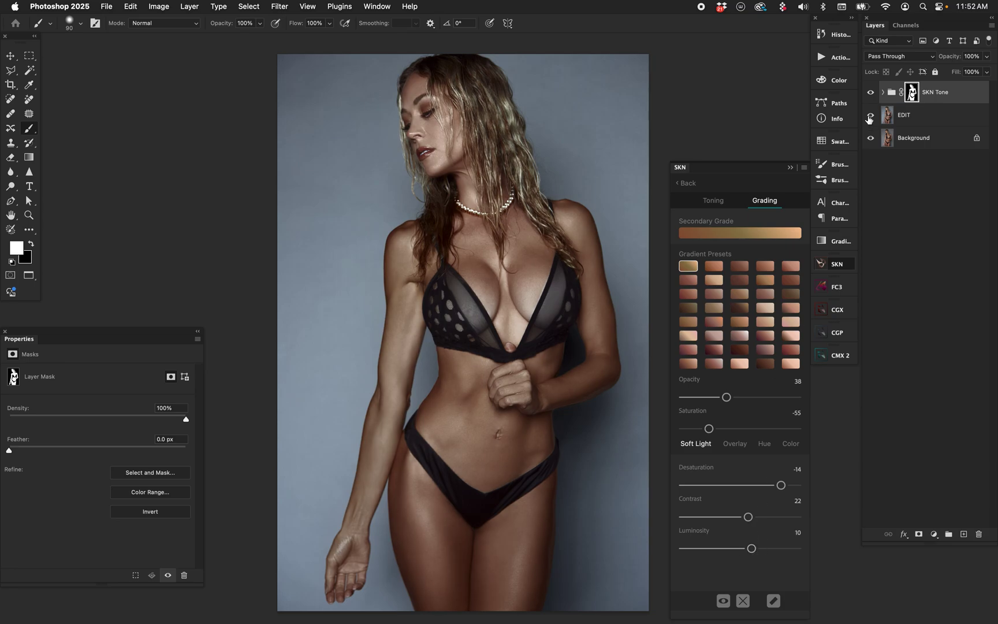
{"action": "left_click", "coordinate": [871, 92]}
{"action": "left_click", "coordinate": [871, 92]}
Add a Selective Color adjustment layer above the SKN Tone group, adjust the neutrals, and set yellow in the blacks to -15
{"action": "left_click", "coordinate": [934, 534]}
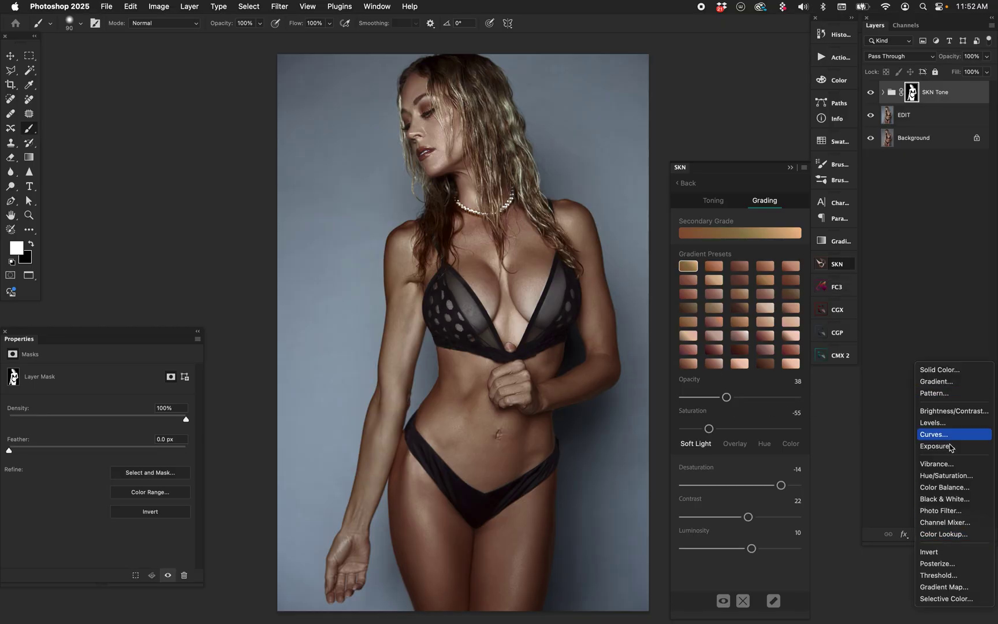
{"action": "left_click", "coordinate": [957, 599]}
{"action": "left_click", "coordinate": [103, 387]}
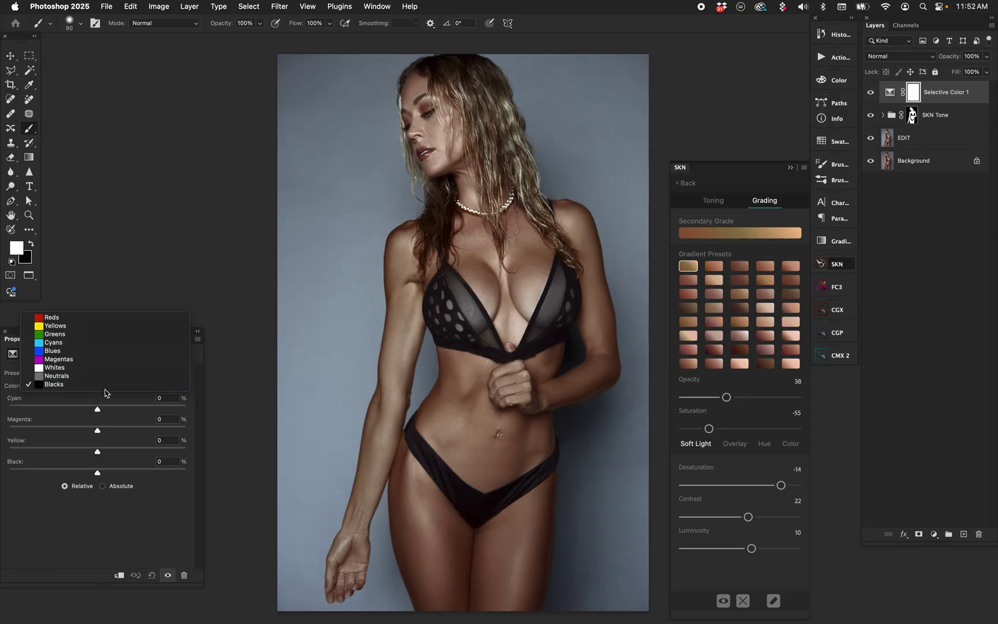
{"action": "left_click", "coordinate": [100, 376]}
{"action": "left_click_drag", "start_coordinate": [97, 429], "coordinate": [85, 451]}
{"action": "left_click", "coordinate": [112, 386]}
{"action": "left_click", "coordinate": [114, 393]}
Refine the SKN Tone group's grade with a secondary grade saturation of -62 and desaturation of -22, and lower its contrast
{"action": "left_click", "coordinate": [883, 115]}
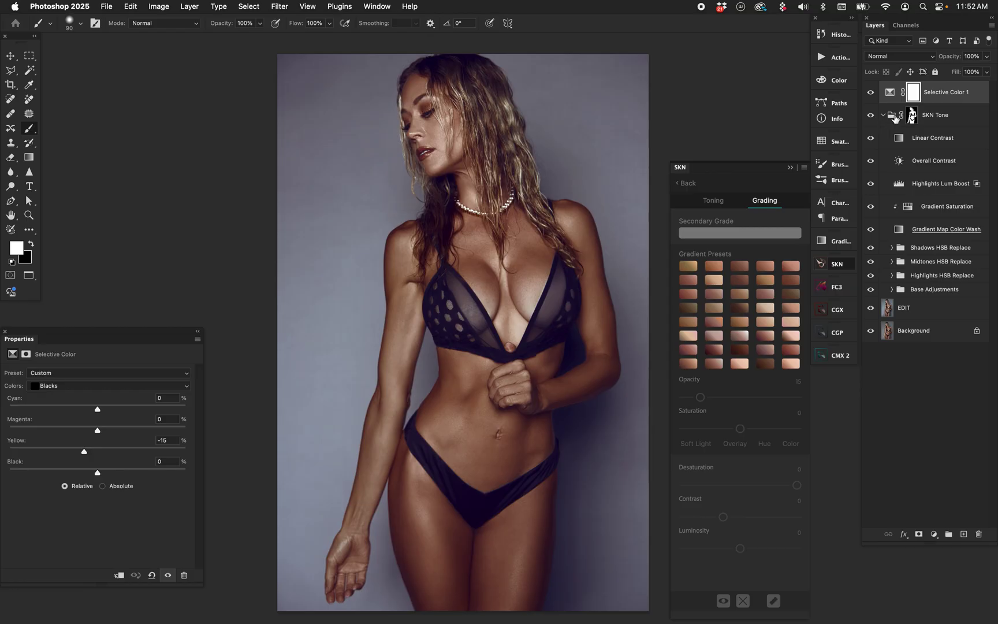
{"action": "left_click", "coordinate": [930, 118]}
{"action": "key", "text": "x"}
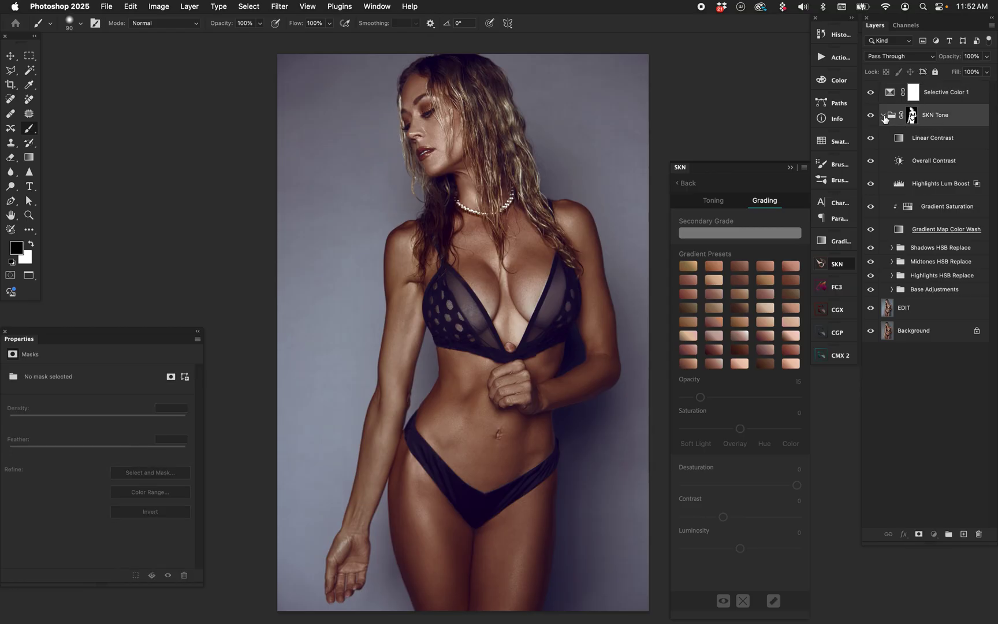
{"action": "left_click", "coordinate": [882, 115]}
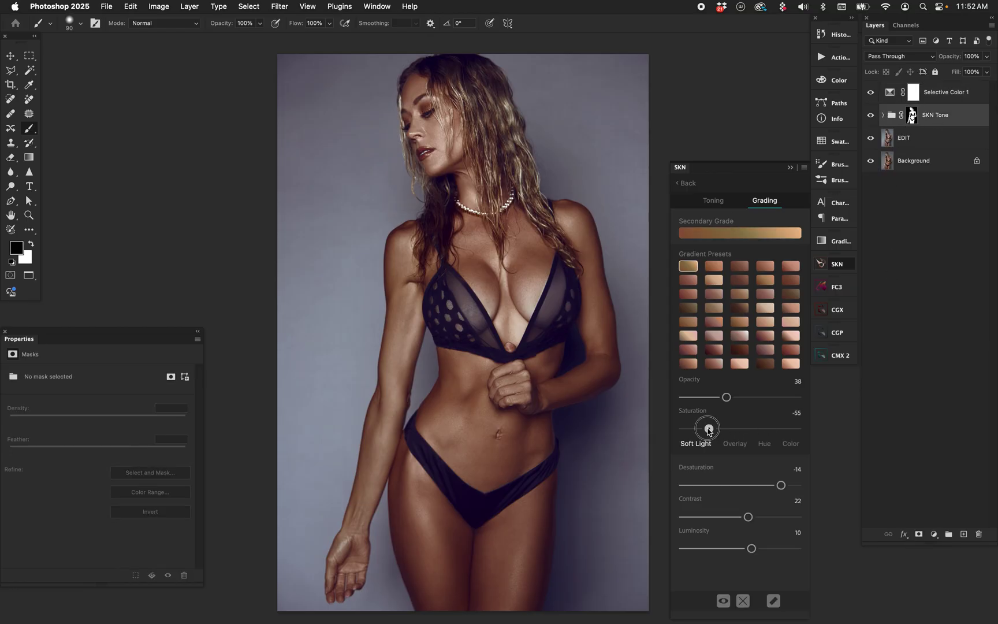
{"action": "left_click_drag", "start_coordinate": [709, 428], "coordinate": [704, 428]}
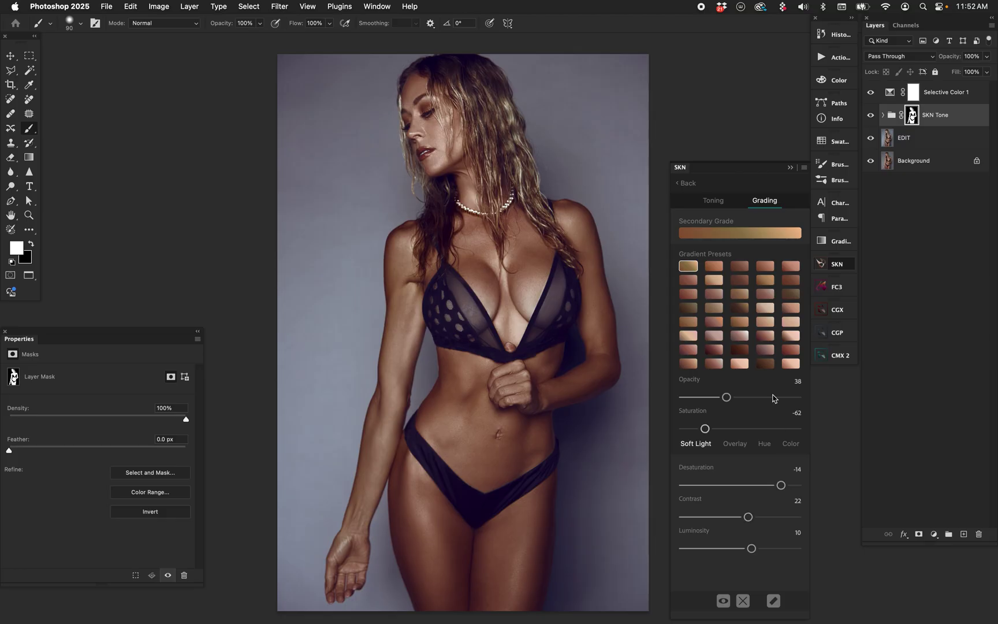
{"action": "left_click_drag", "start_coordinate": [781, 485], "coordinate": [739, 518]}
In the skin toning, set highlight intensity to 44 with the third highlight range and midtone brightness to 44
{"action": "left_click", "coordinate": [716, 202]}
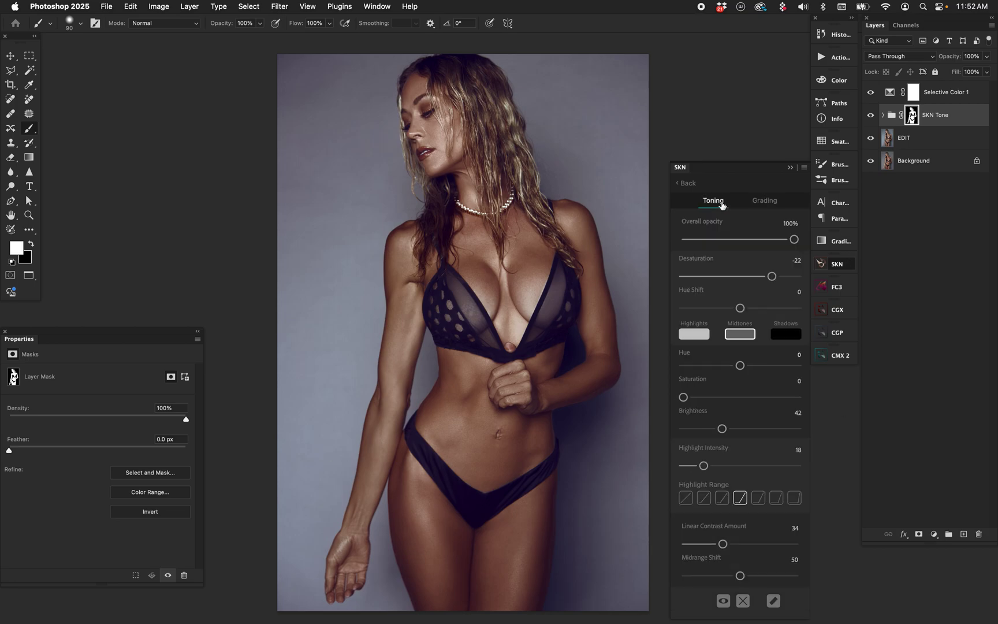
{"action": "left_click", "coordinate": [726, 466]}
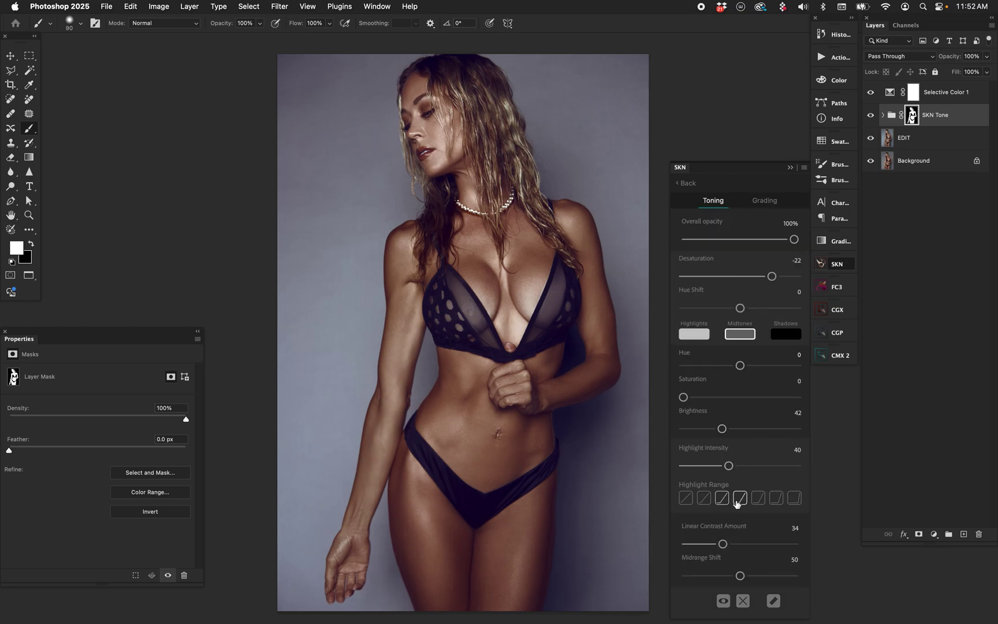
{"action": "left_click_drag", "start_coordinate": [728, 465], "coordinate": [730, 434]}
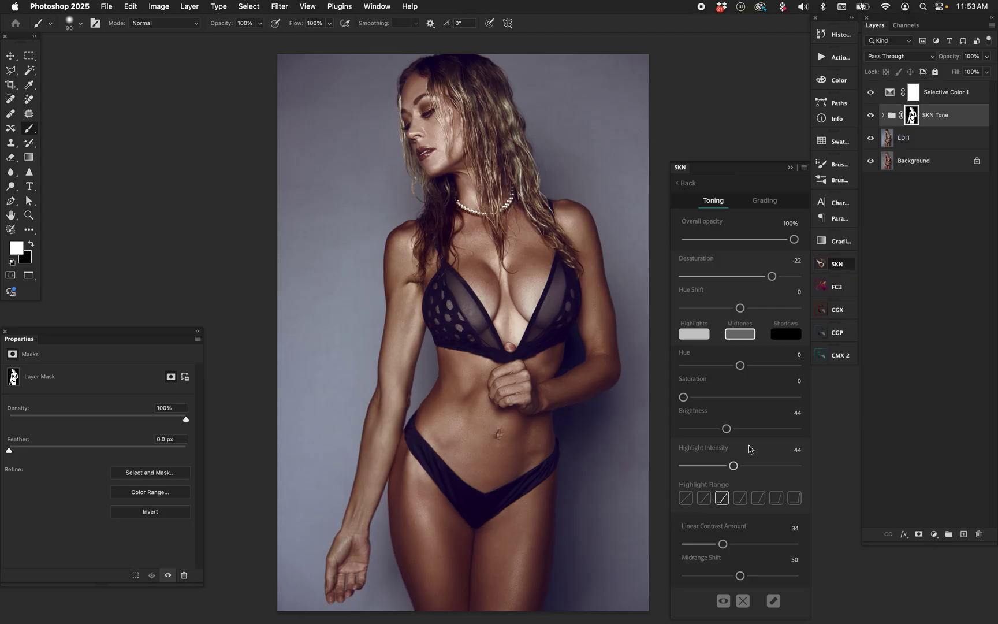
Try dark red and bright green 30ff00 as the Midtones Picker layer's color in the SKN Tone group, and cancel the color change
{"action": "left_click", "coordinate": [882, 115]}
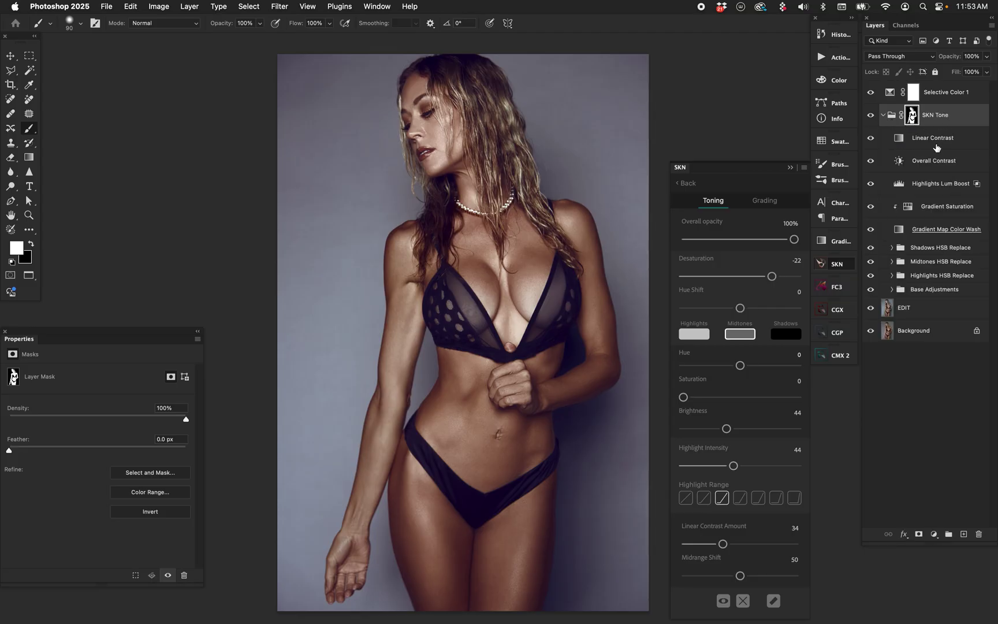
{"action": "left_click", "coordinate": [892, 261]}
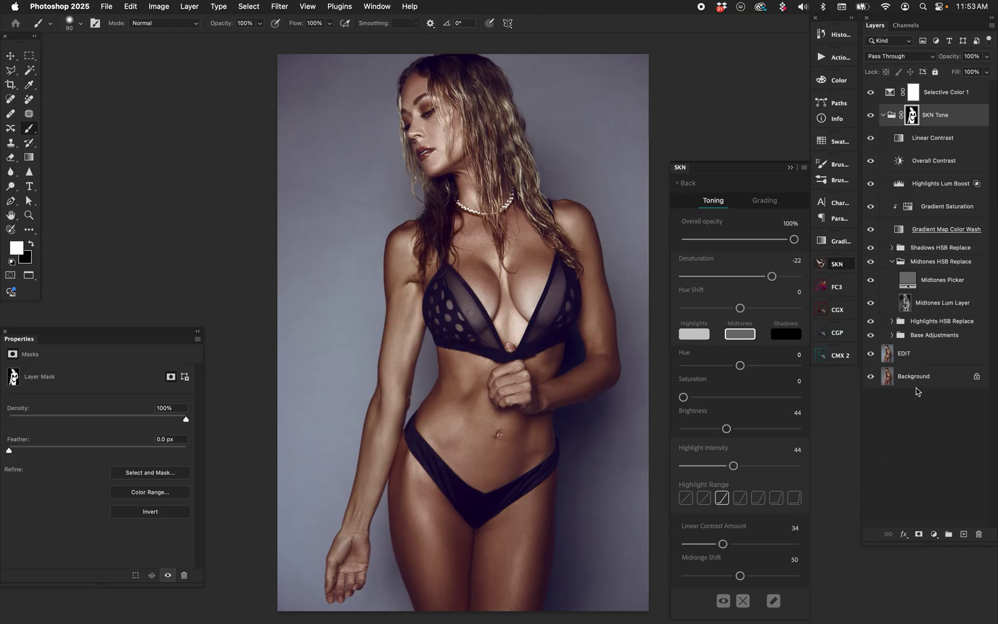
{"action": "double_click", "coordinate": [908, 281]}
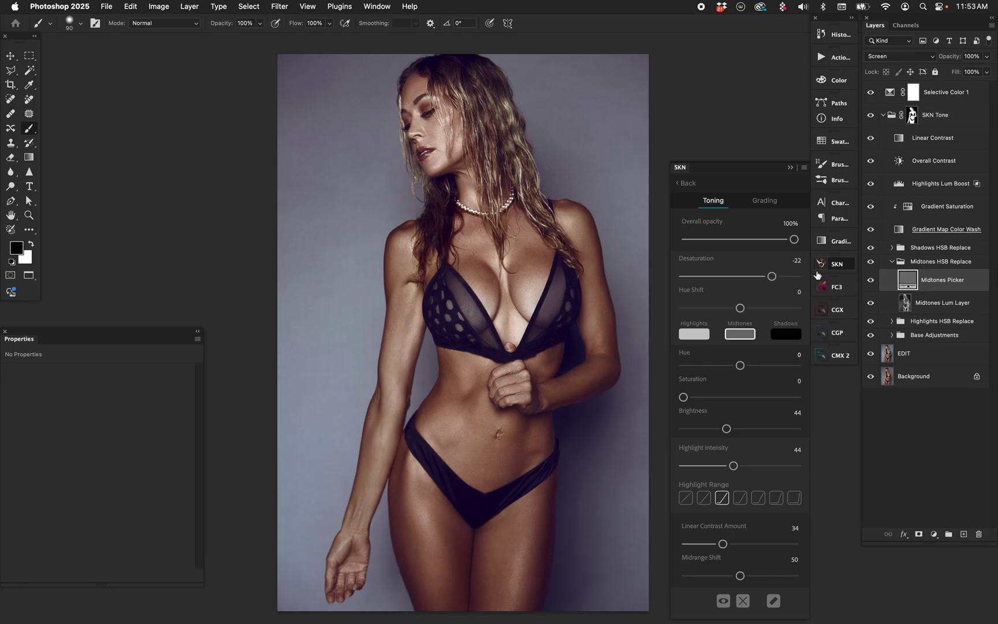
{"action": "left_click_drag", "start_coordinate": [796, 457], "coordinate": [833, 372]}
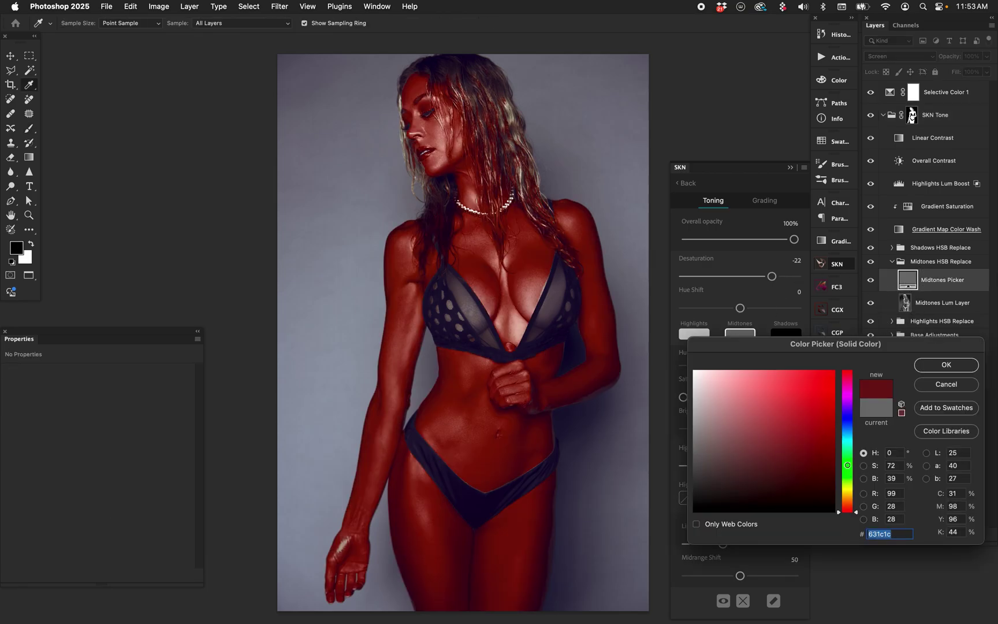
{"action": "type", "text": "30ff00"}
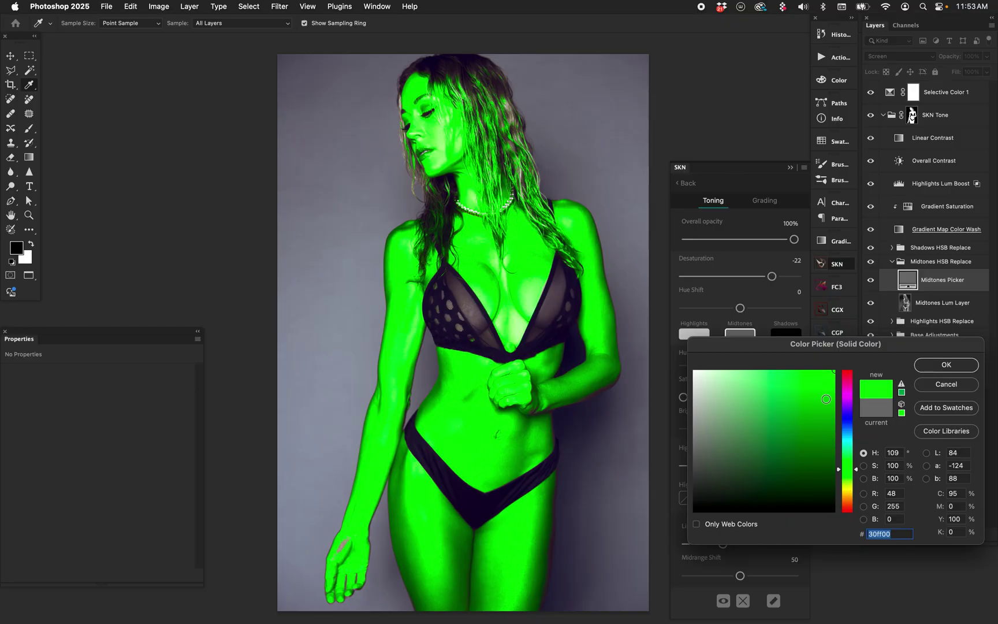
{"action": "left_click", "coordinate": [945, 384]}
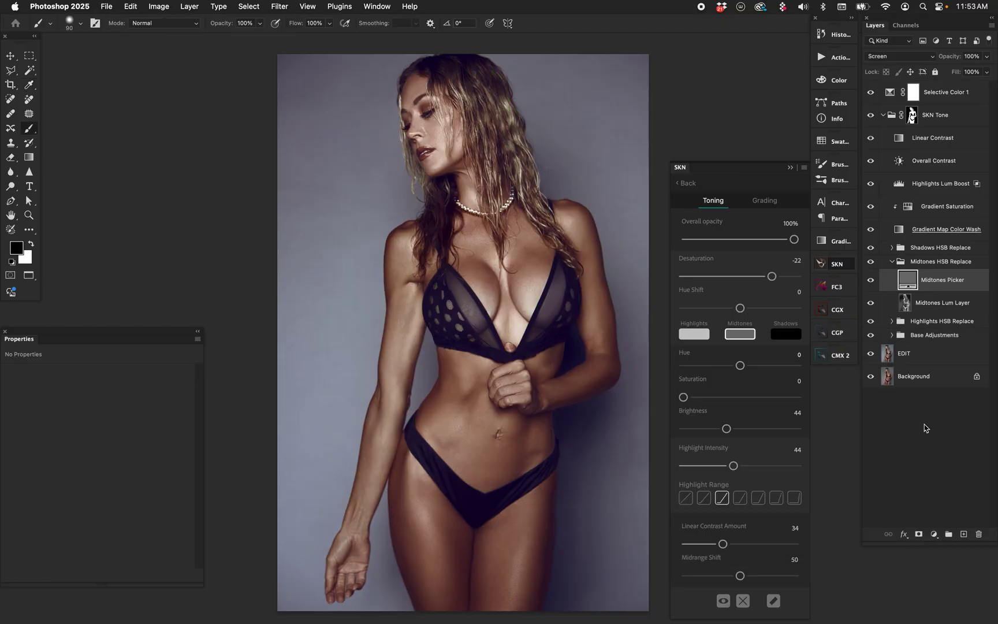
{"action": "left_click", "coordinate": [892, 262]}
{"action": "left_click", "coordinate": [887, 114]}
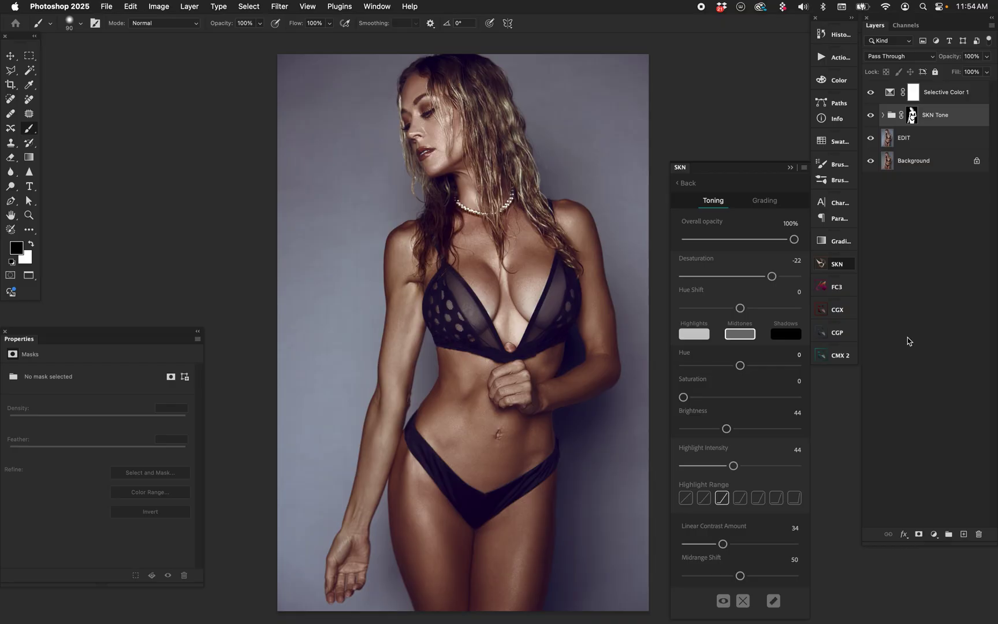
Return to the list of SKN tone presets and activate the Move tool
{"action": "left_click", "coordinate": [686, 183]}
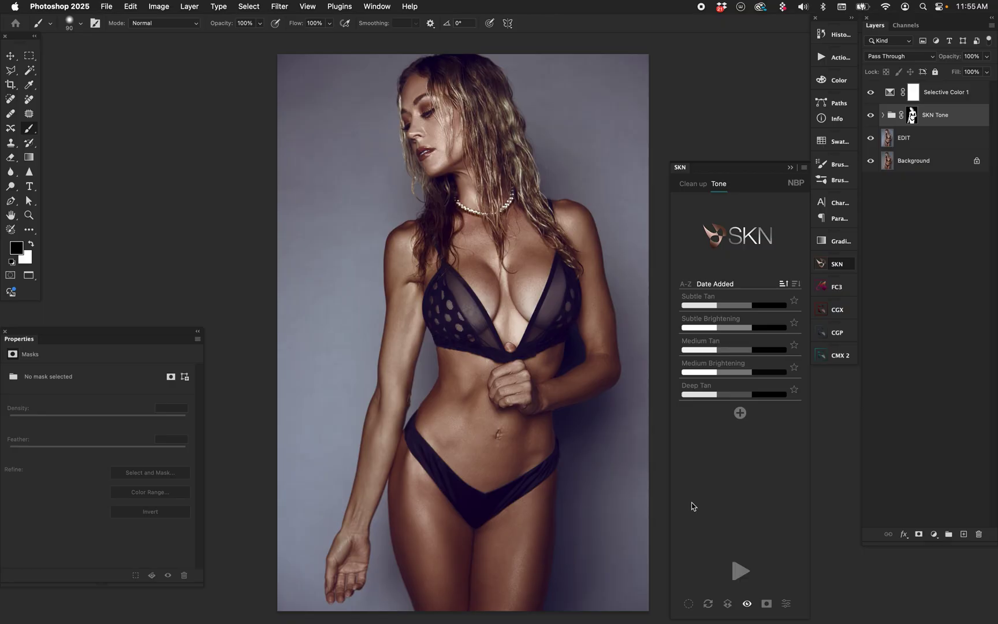
{"action": "key", "text": "l"}
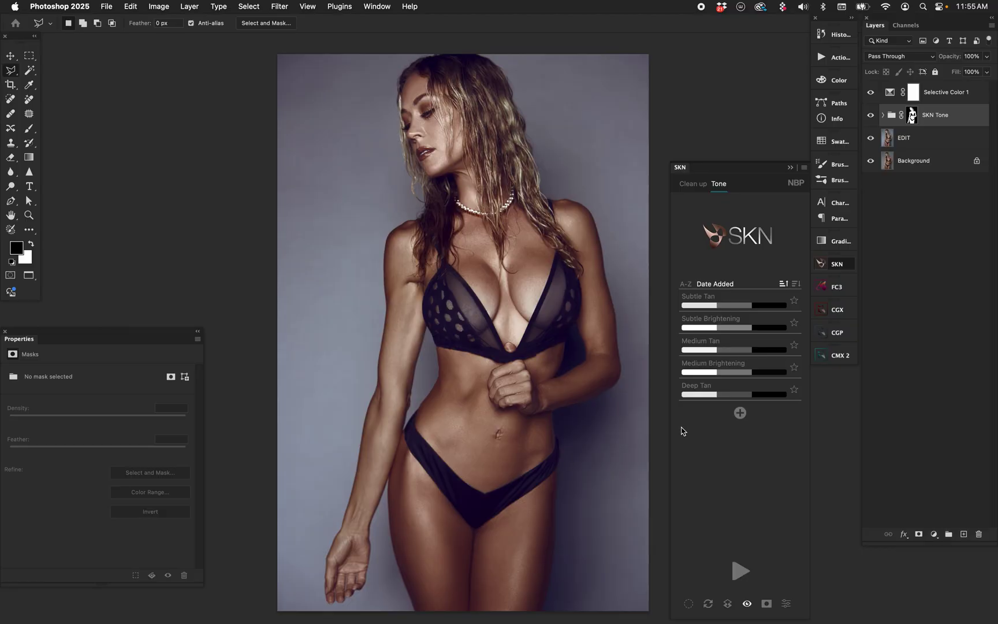
{"action": "key", "text": "v"}
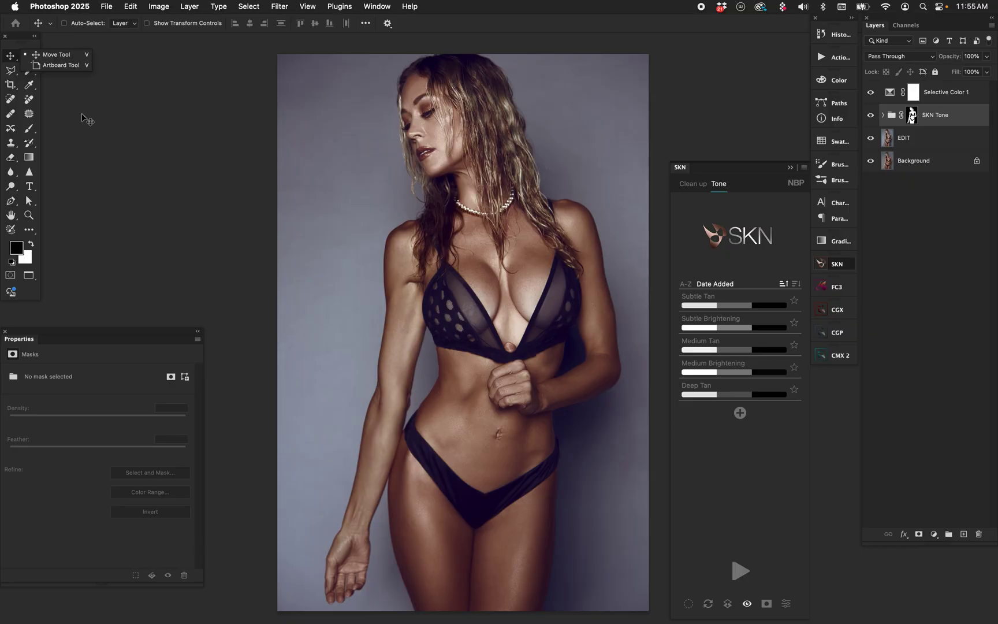
{"action": "left_click", "coordinate": [10, 71]}
{"action": "left_click", "coordinate": [10, 58]}
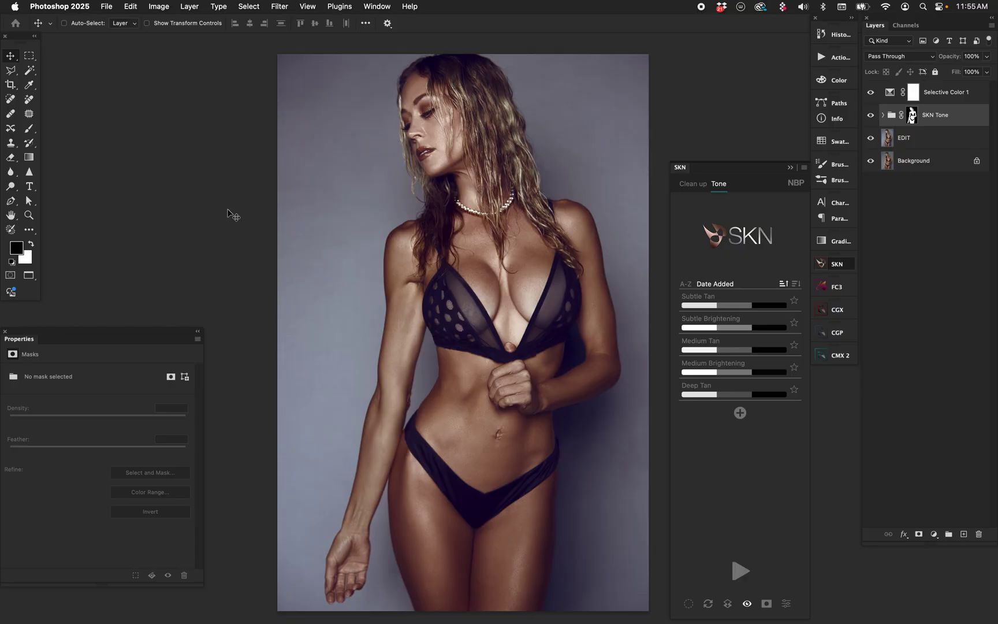